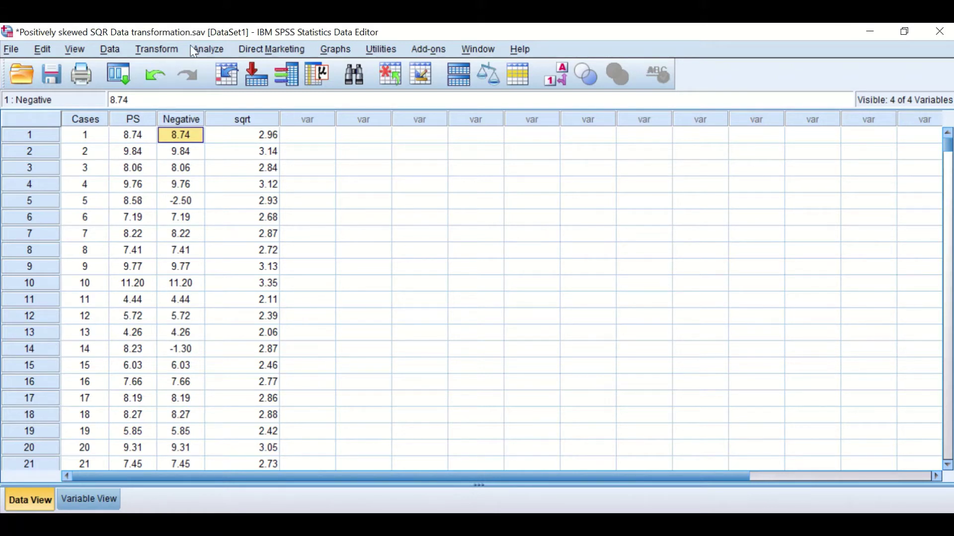
Step: Start a fresh Explore analysis with previous settings cleared and Positiveskewed [PS] as the only dependent variable
left_click(216, 51)
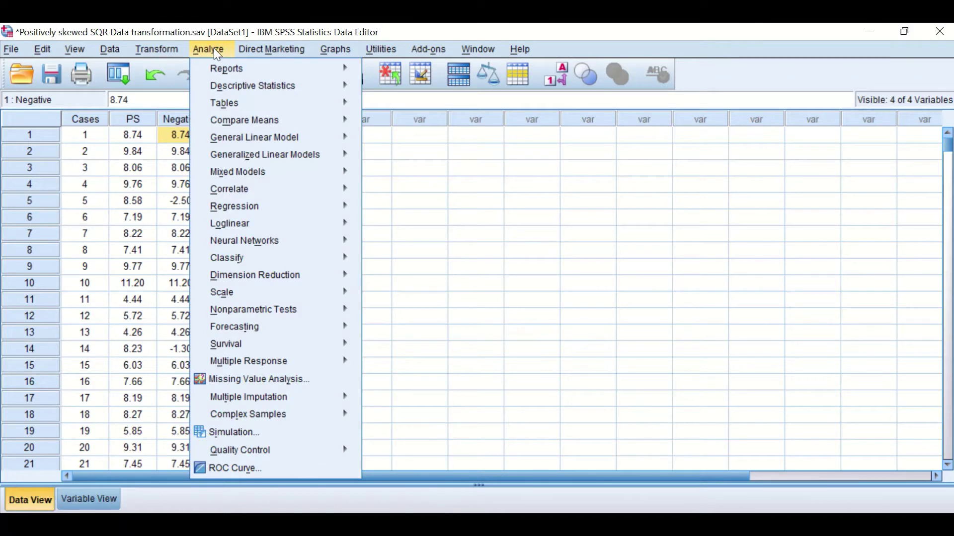
mouse_move(236, 90)
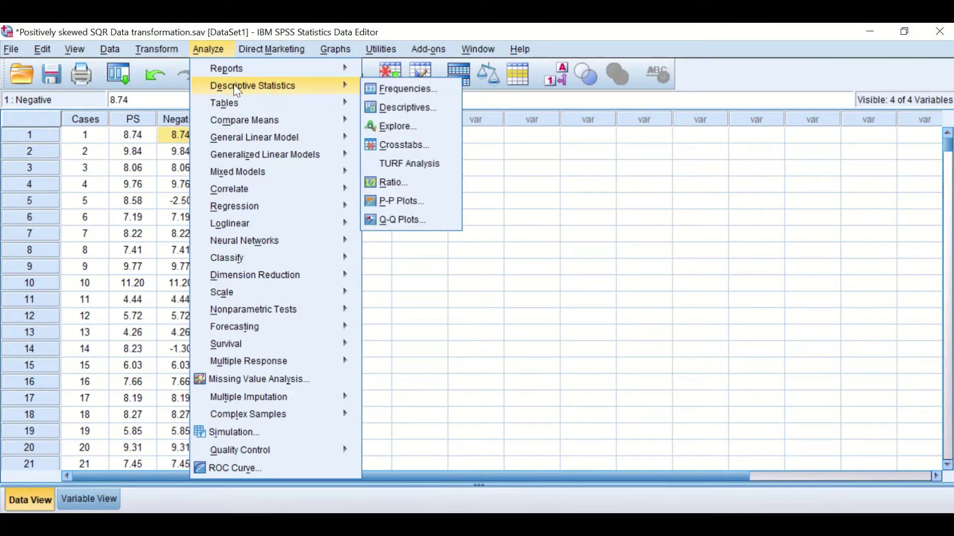
left_click(397, 126)
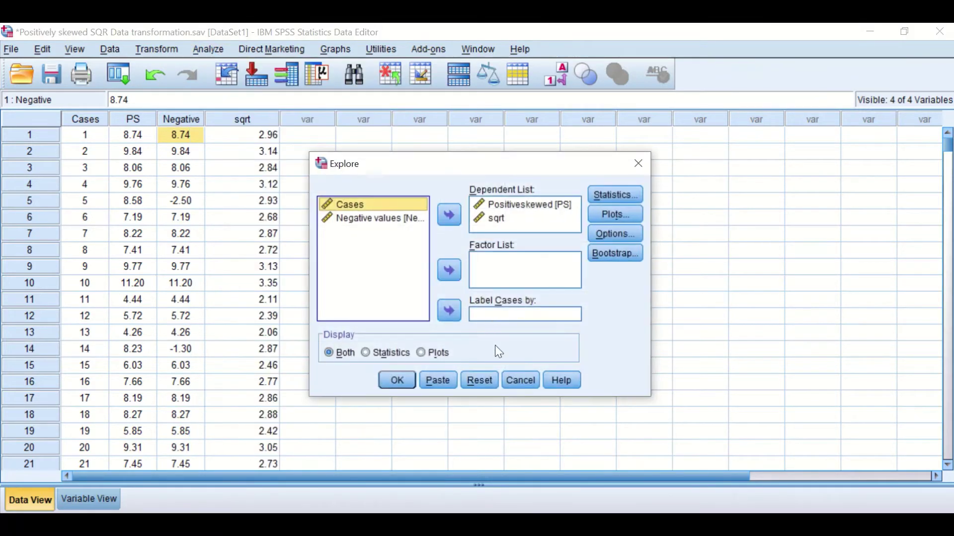
left_click(479, 381)
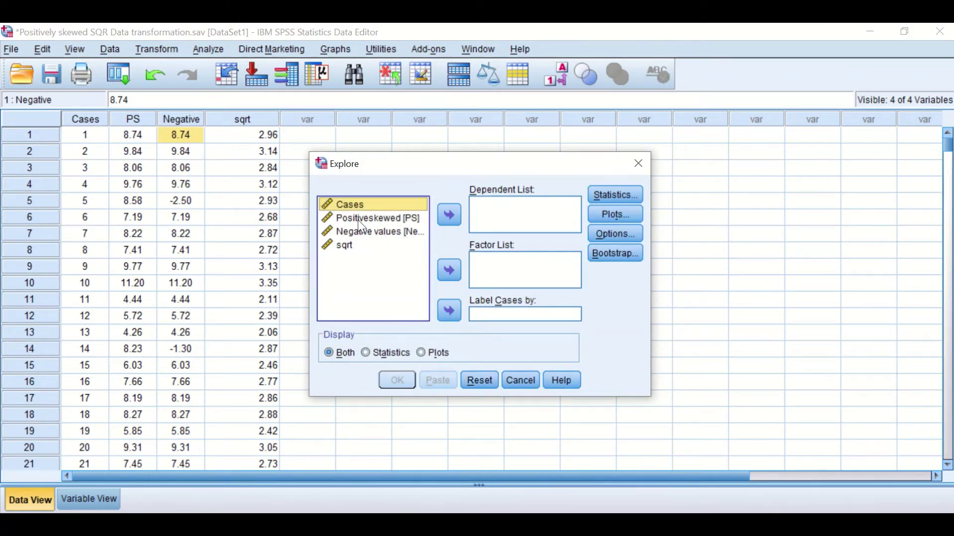
left_click_drag(358, 219, 502, 209)
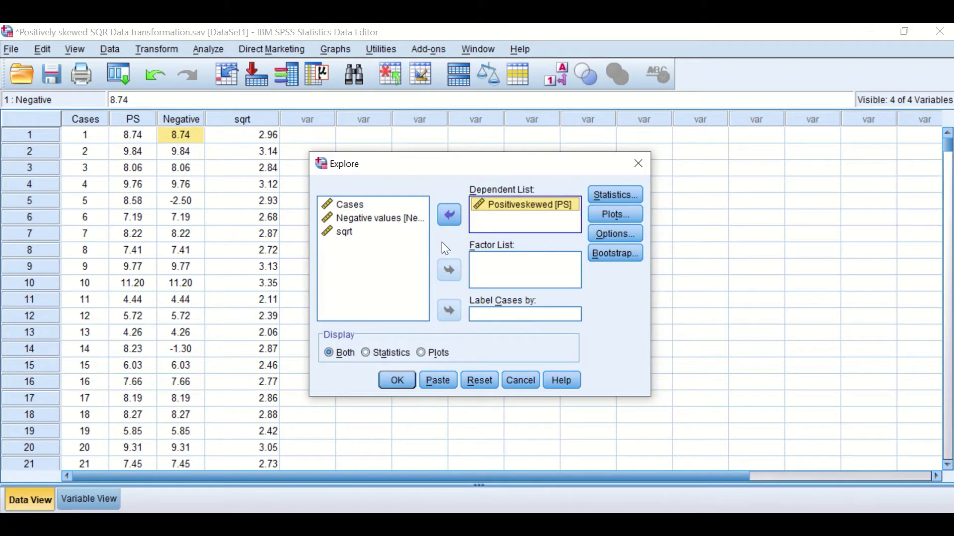
Step: Configure the Explore plots to produce a histogram instead of stem-and-leaf, plus normality plots with tests
left_click(614, 213)
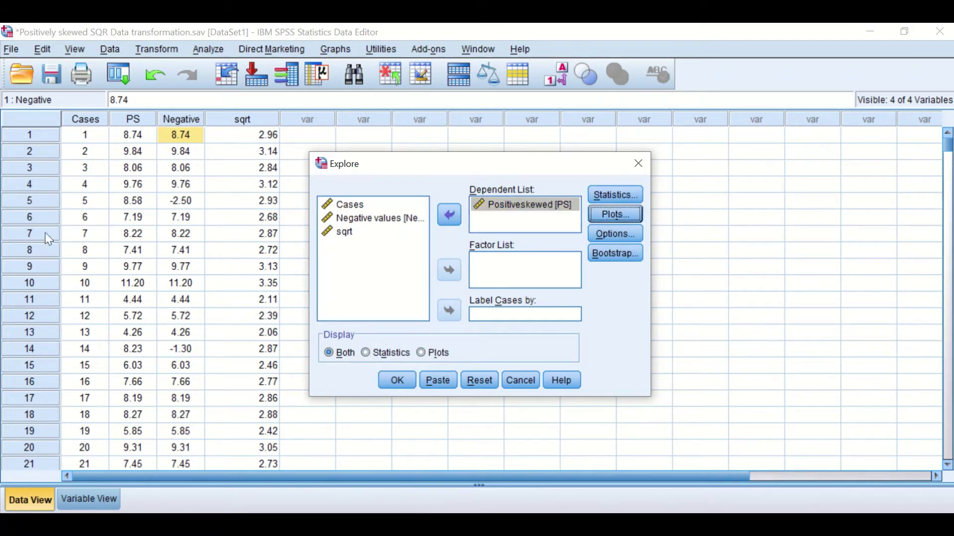
left_click(596, 215)
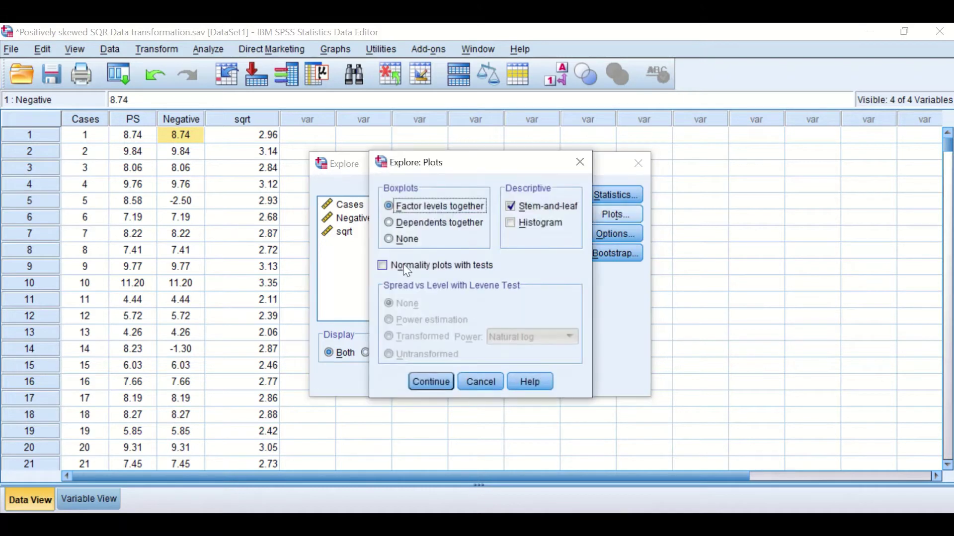
left_click(513, 210)
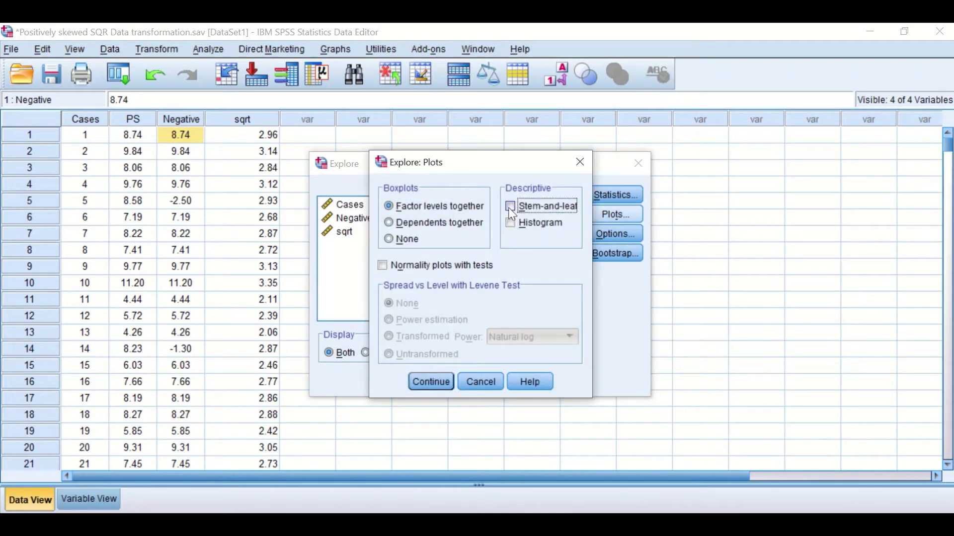
left_click(510, 224)
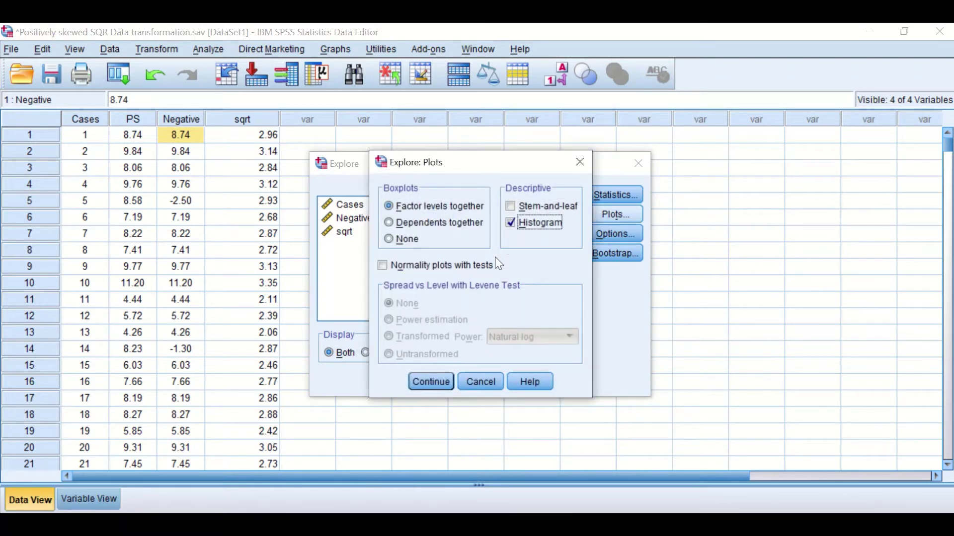
left_click(384, 266)
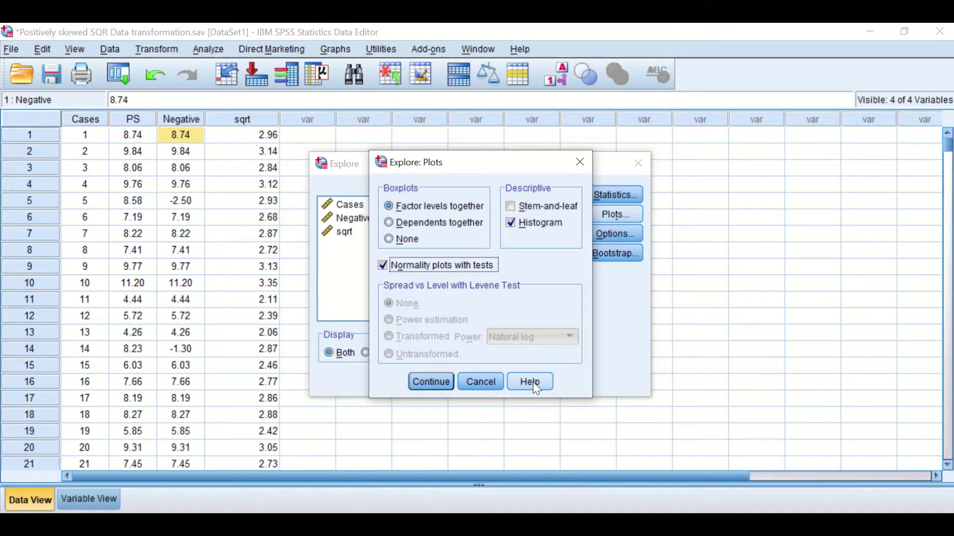
left_click(430, 382)
Step: Check the Explore options and run the analysis for Positiveskewed
left_click(605, 236)
left_click(433, 321)
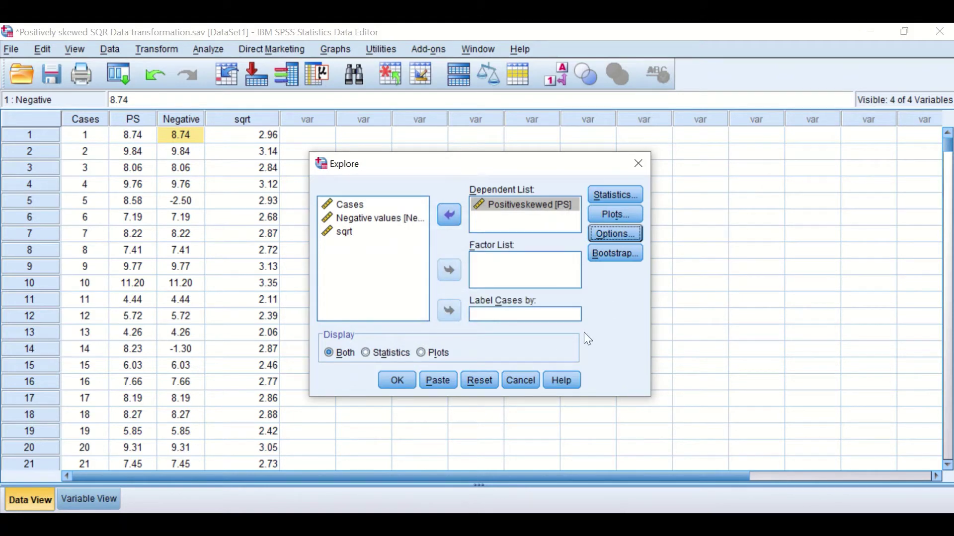
left_click(399, 383)
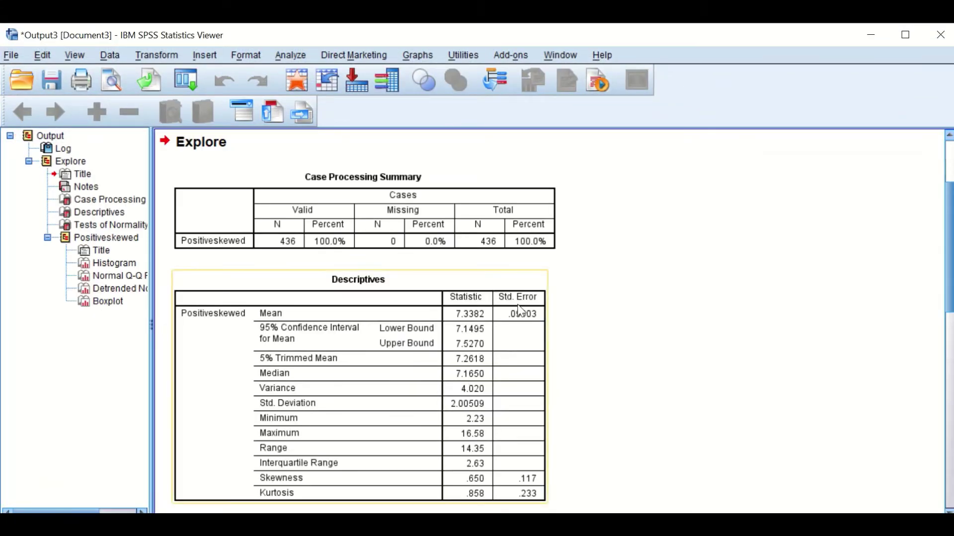
Step: Examine the skewness and kurtosis in the descriptives, the tests of normality and the histogram for Positiveskewed
scroll(618, 283, "down", 3)
scroll(617, 284, "up", 2)
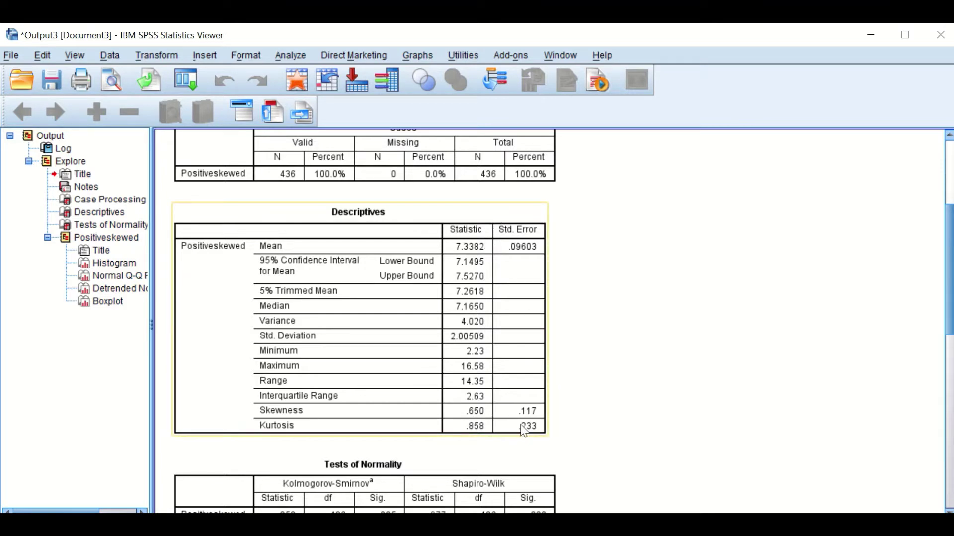
scroll(557, 387, "down", 3)
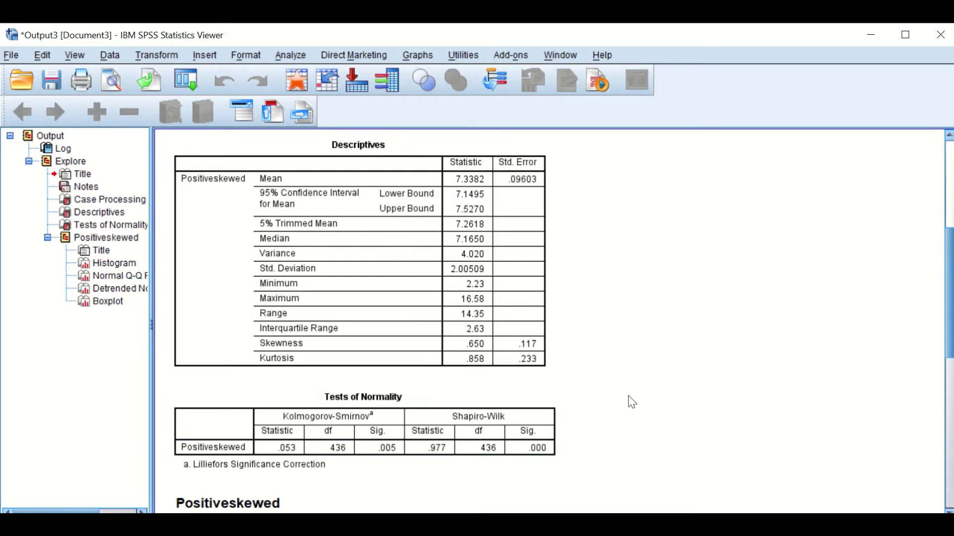
scroll(628, 403, "down", 10)
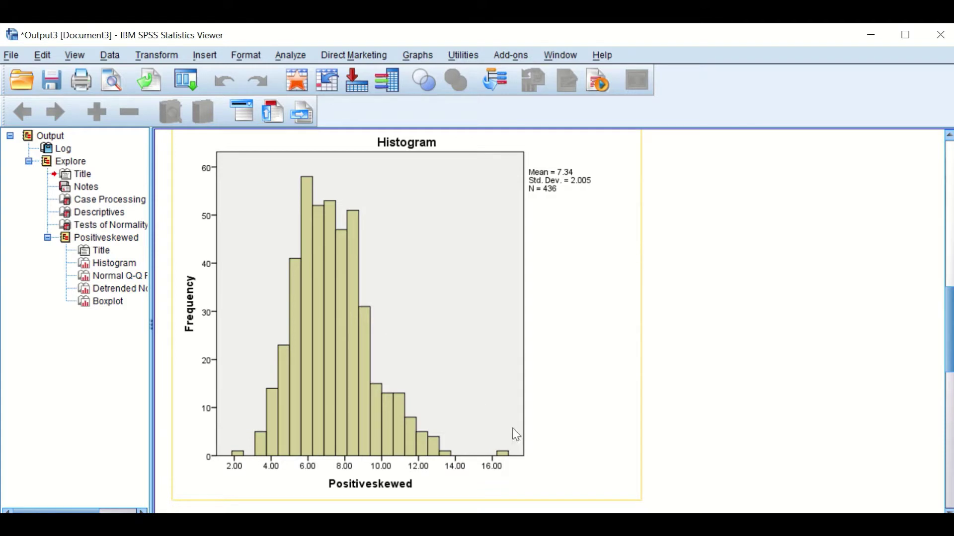
scroll(450, 395, "down", 3)
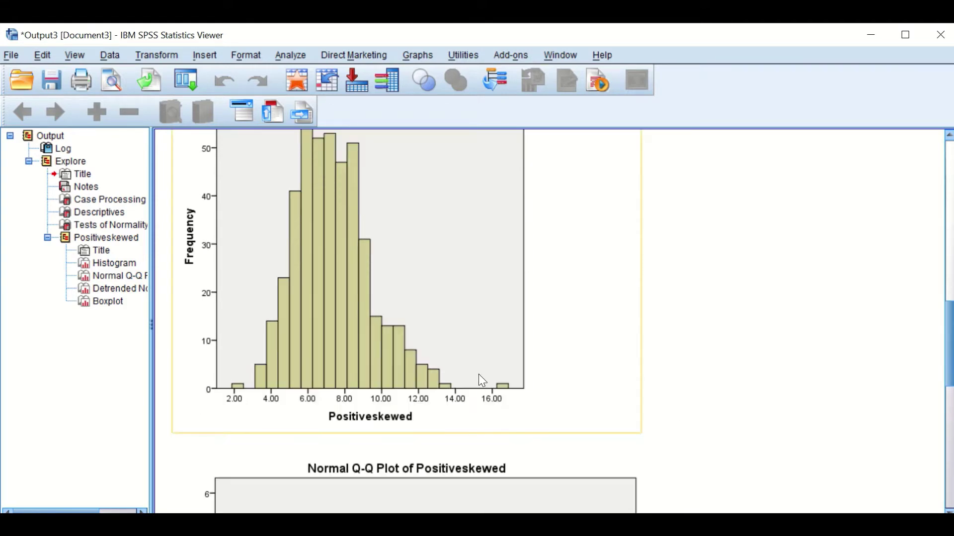
scroll(486, 368, "up", 10)
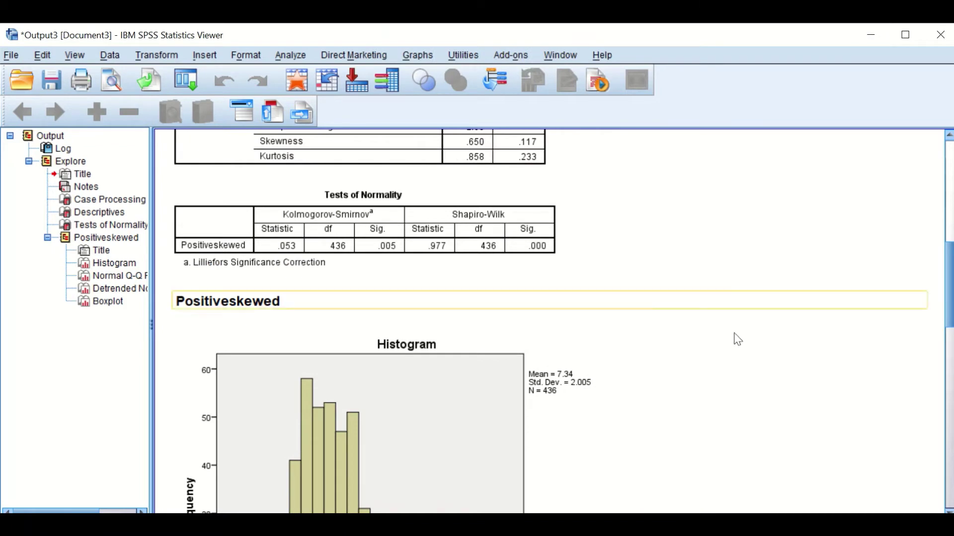
left_click(544, 375)
scroll(545, 375, "down", 3)
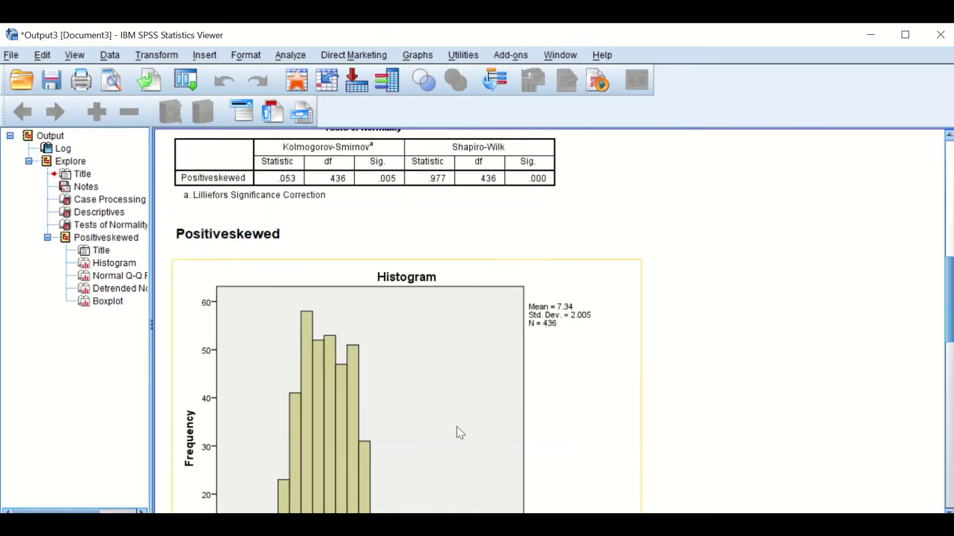
scroll(499, 424, "down", 6)
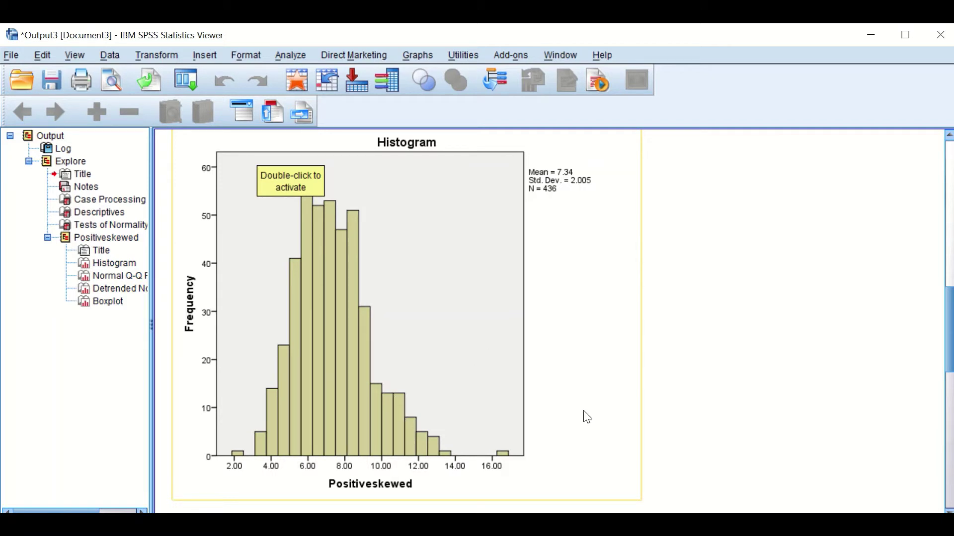
Step: Return to the data set and delete the existing sqrt variable
left_click(871, 35)
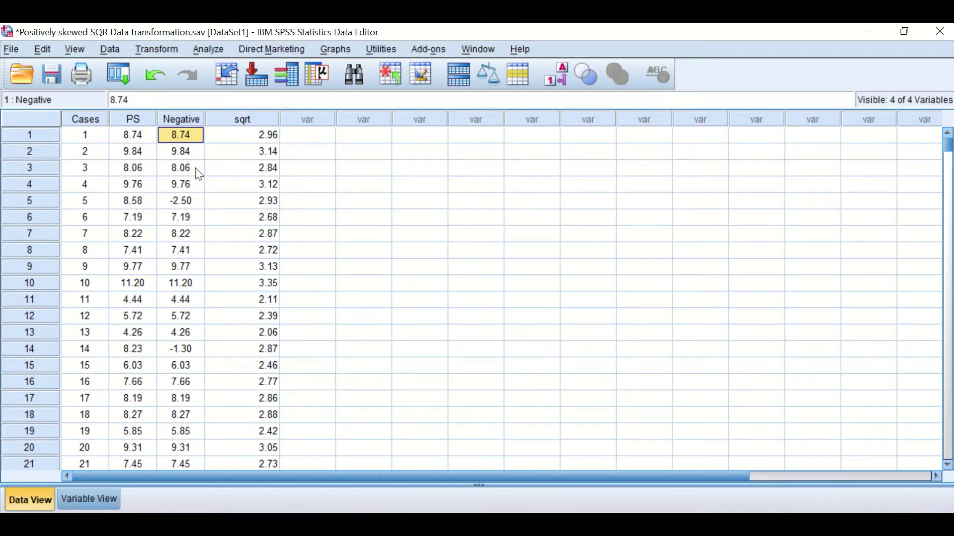
left_click(254, 120)
key("Delete")
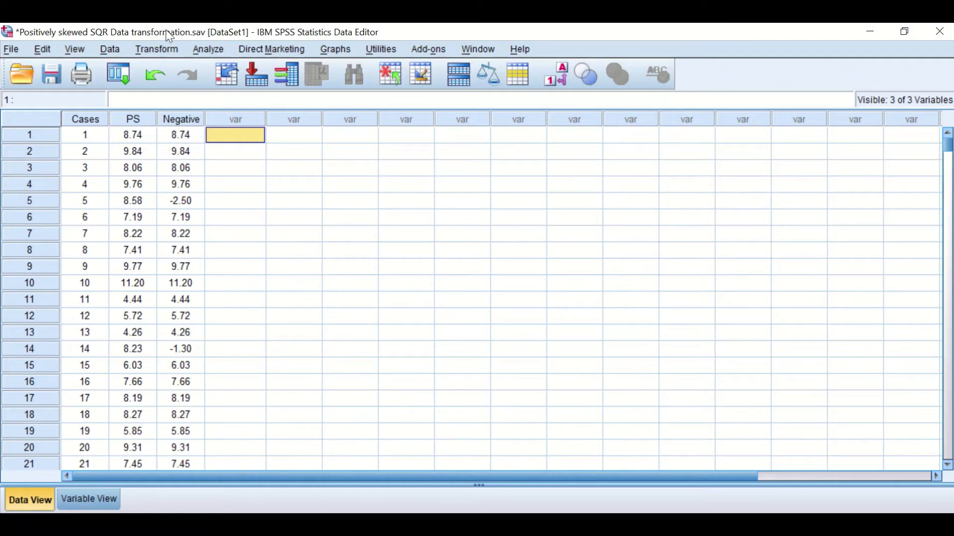
Step: Start a new Compute Variable definition with the old settings cleared and name the target variable SQRPS
left_click(158, 50)
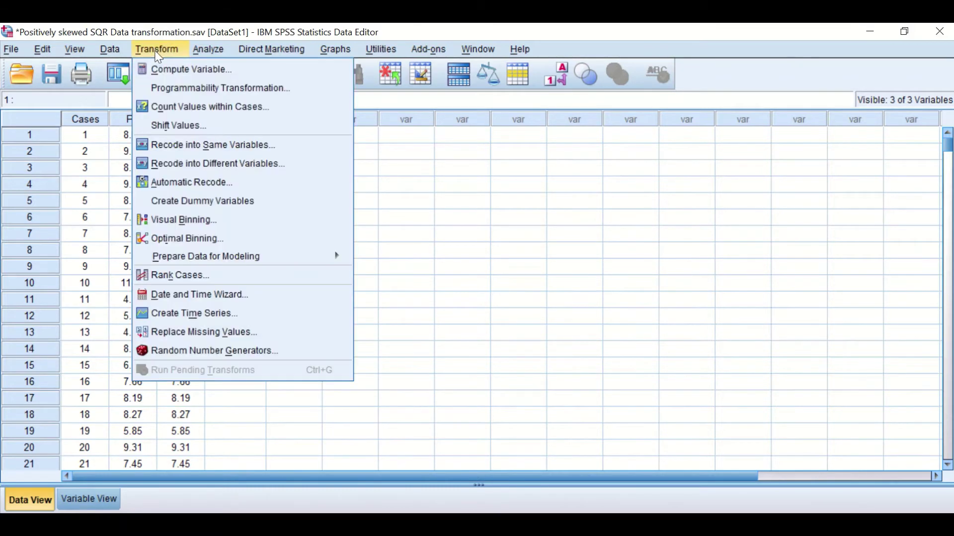
left_click(166, 67)
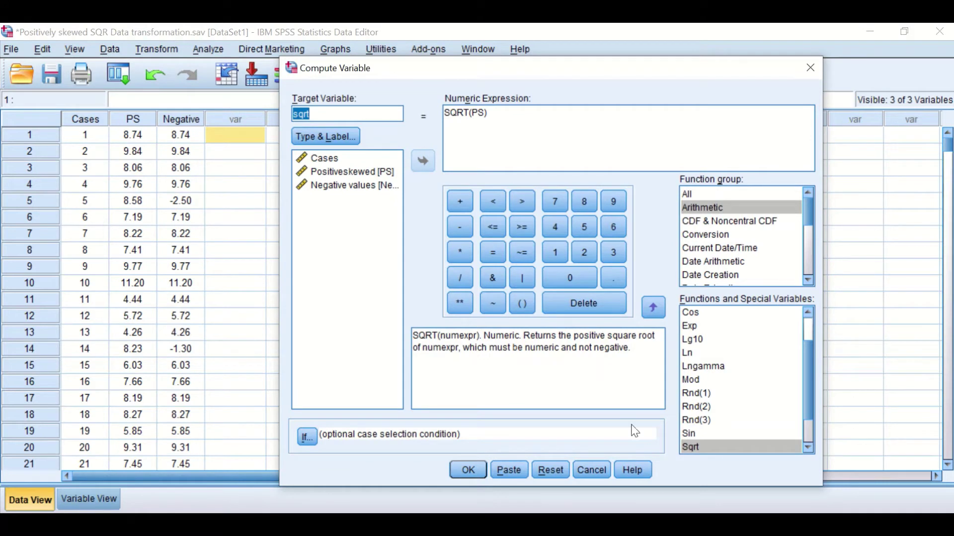
left_click(552, 469)
left_click(343, 114)
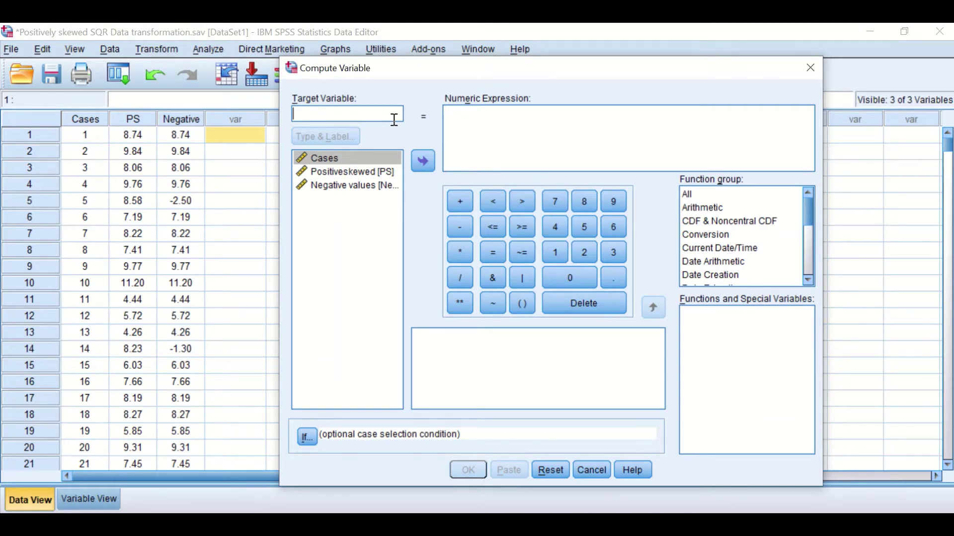
type("S")
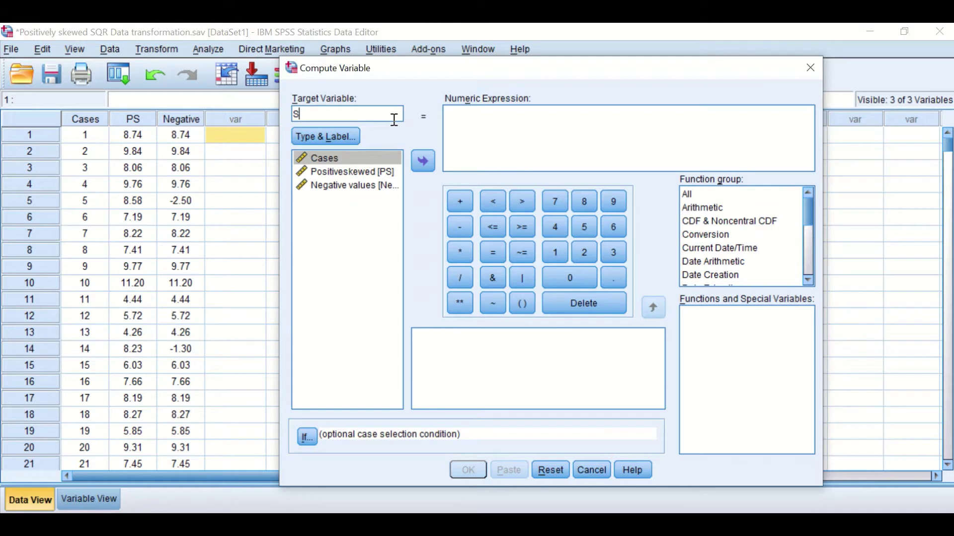
type("QRPS")
Step: Insert the Sqrt function from the Arithmetic group into the numeric expression
left_click(702, 209)
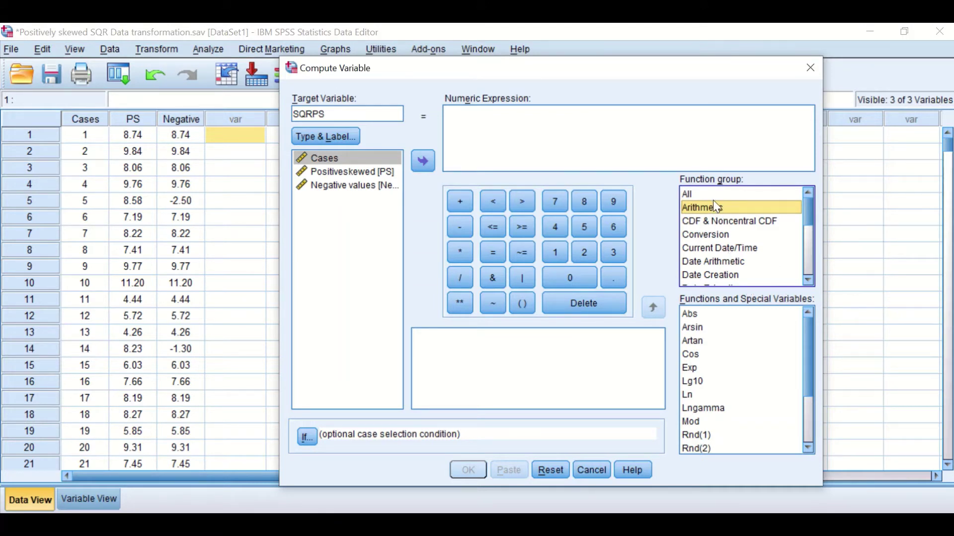
scroll(729, 251, "down", 1)
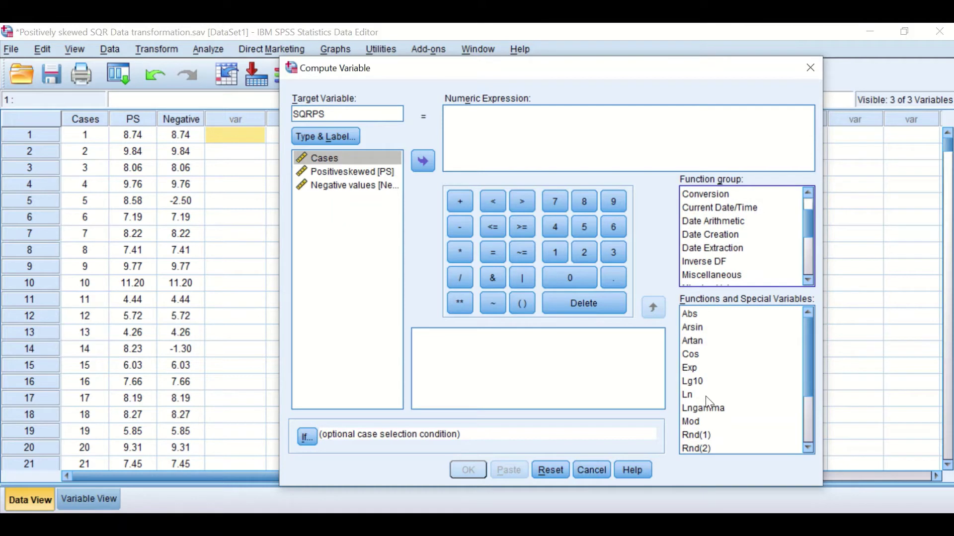
scroll(705, 396, "down", 2)
left_click(691, 408)
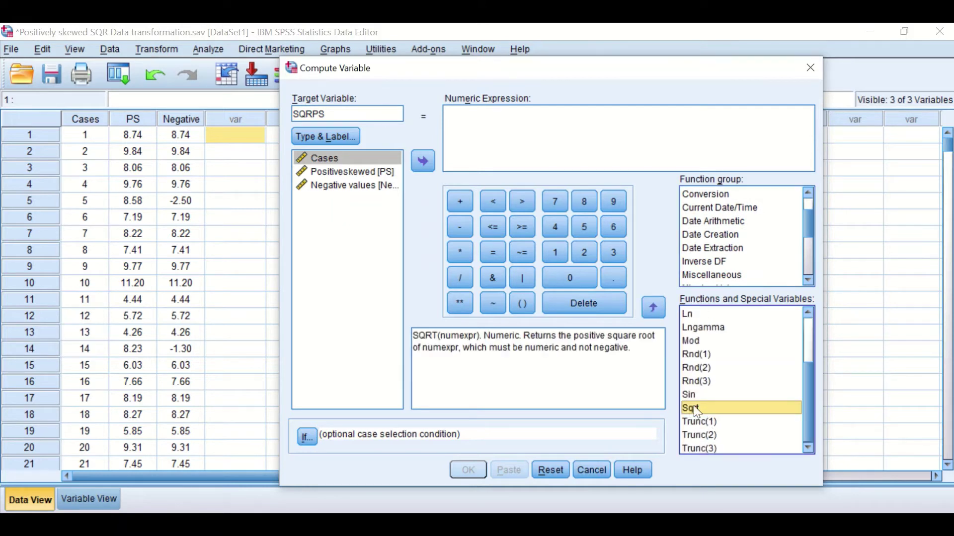
left_click(654, 305)
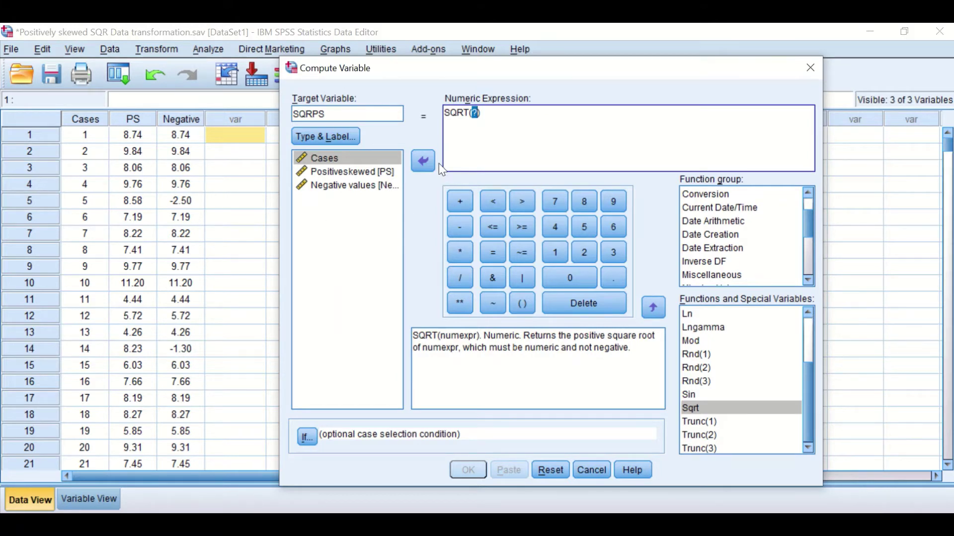
Step: Complete the numeric expression as SQRT(PS), compute the new variable and return to the data set
left_click(318, 173)
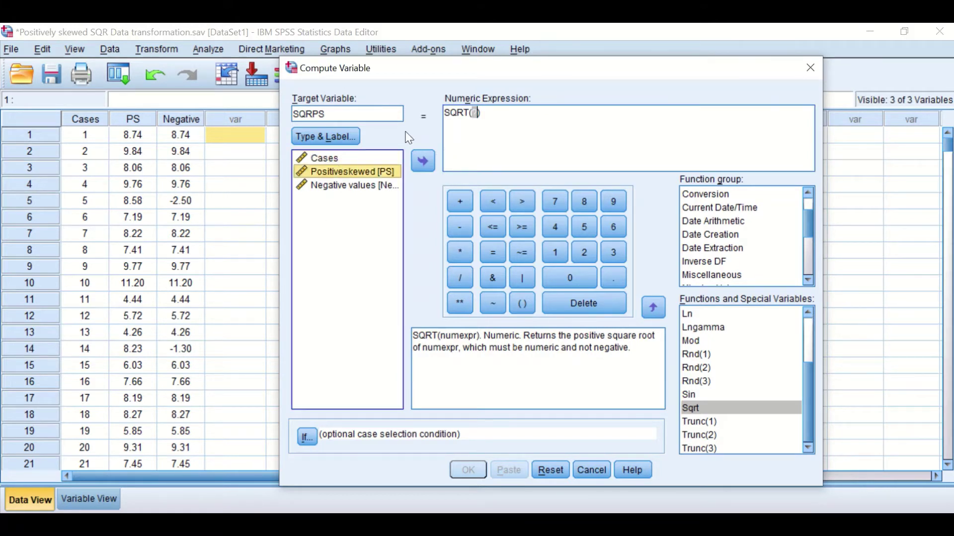
left_click_drag(341, 177, 476, 115)
left_click(488, 113)
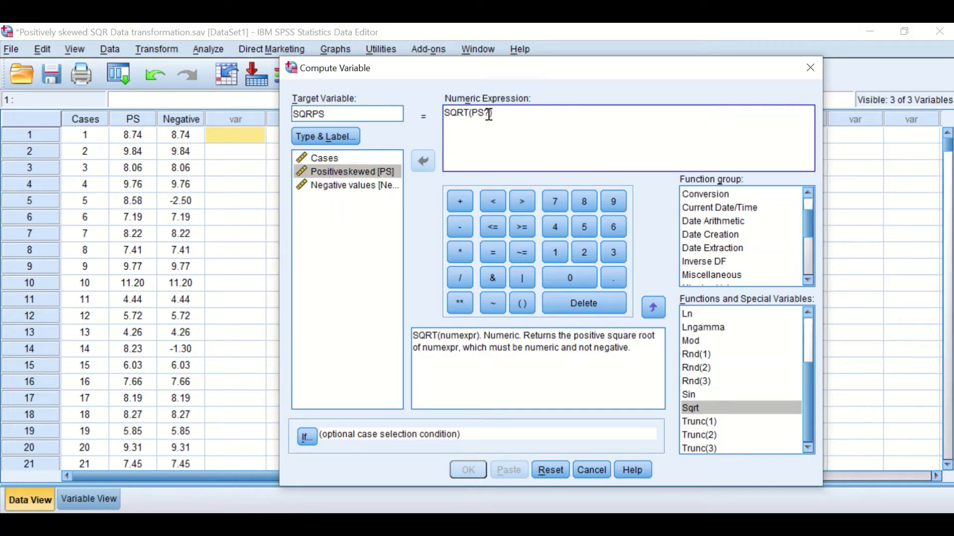
key("BackSpace")
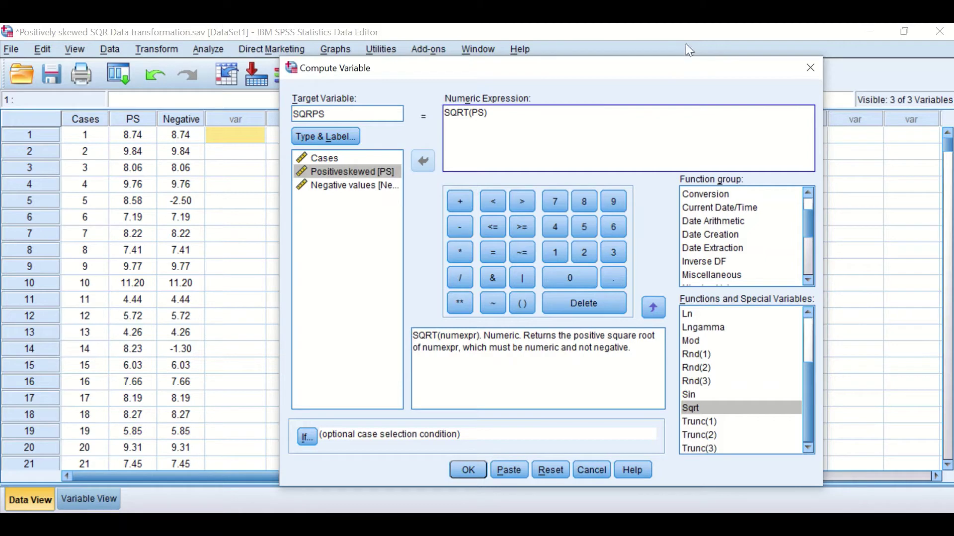
left_click(462, 472)
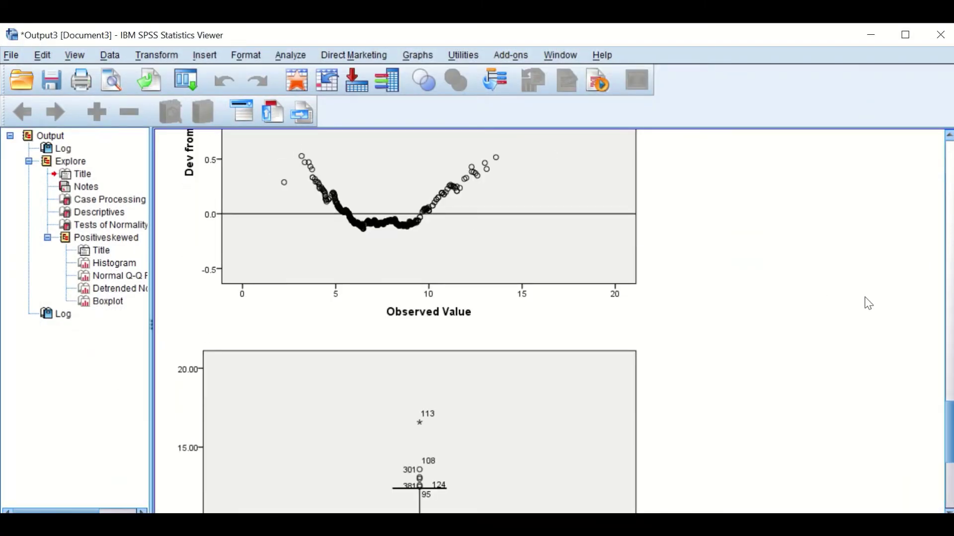
left_click(871, 34)
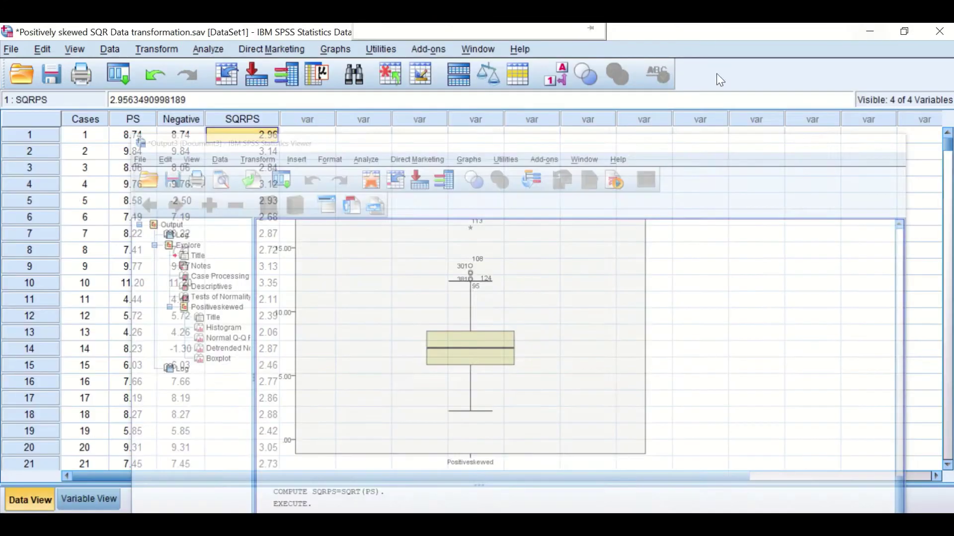
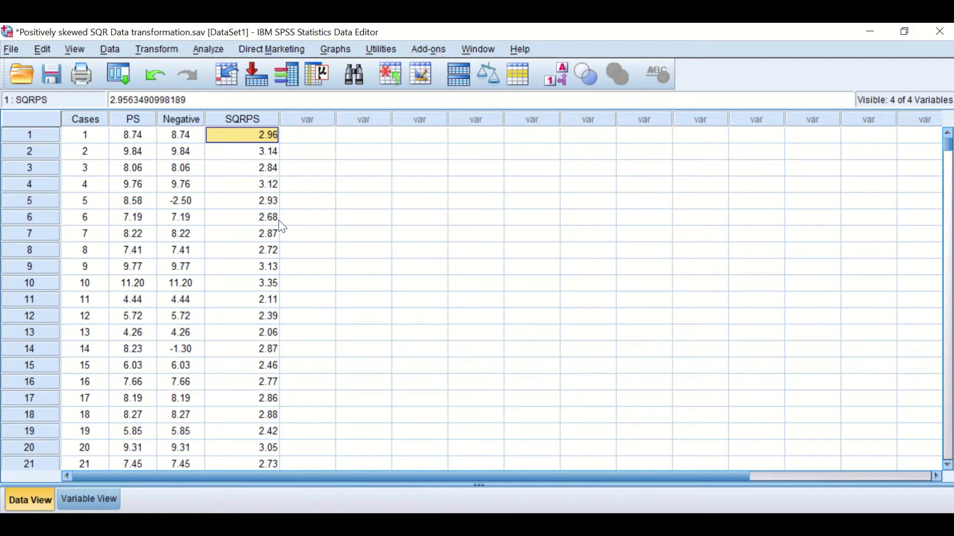
Step: Run the Explore analysis with SQRPS added to the dependent list alongside Positiveskewed
left_click(215, 53)
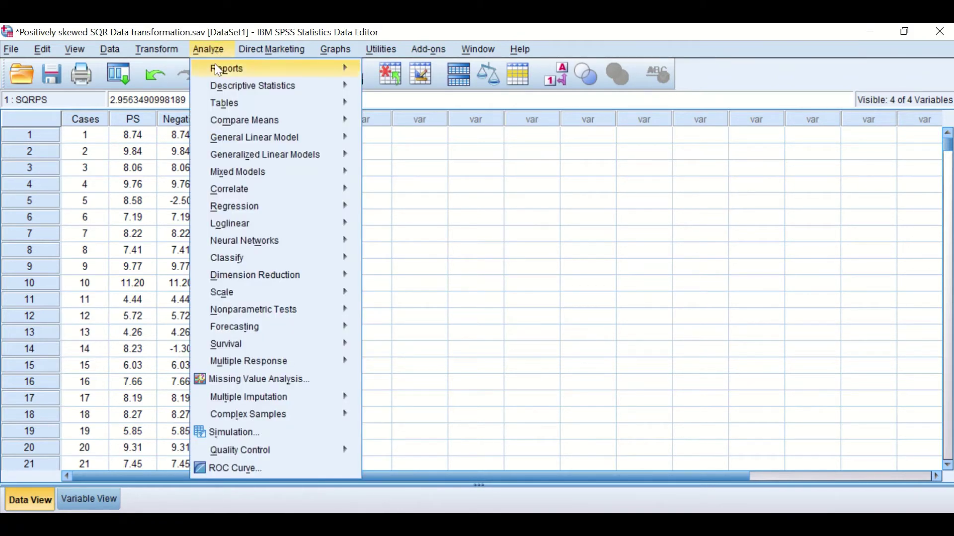
mouse_move(225, 83)
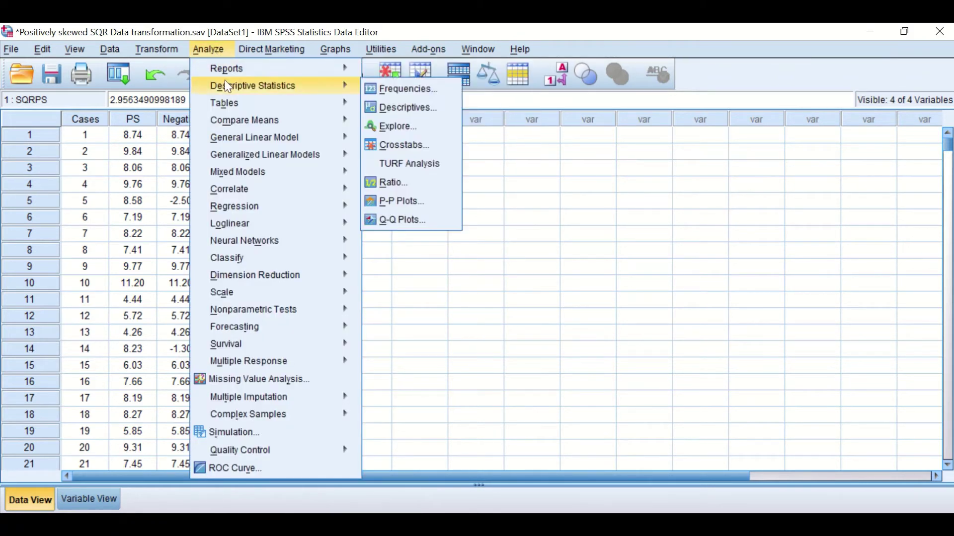
left_click(398, 126)
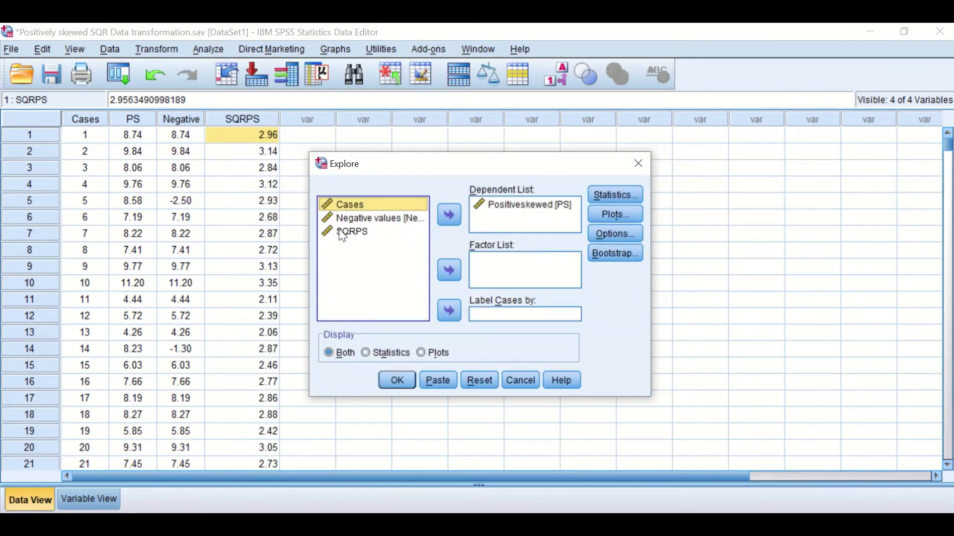
left_click_drag(342, 236, 497, 230)
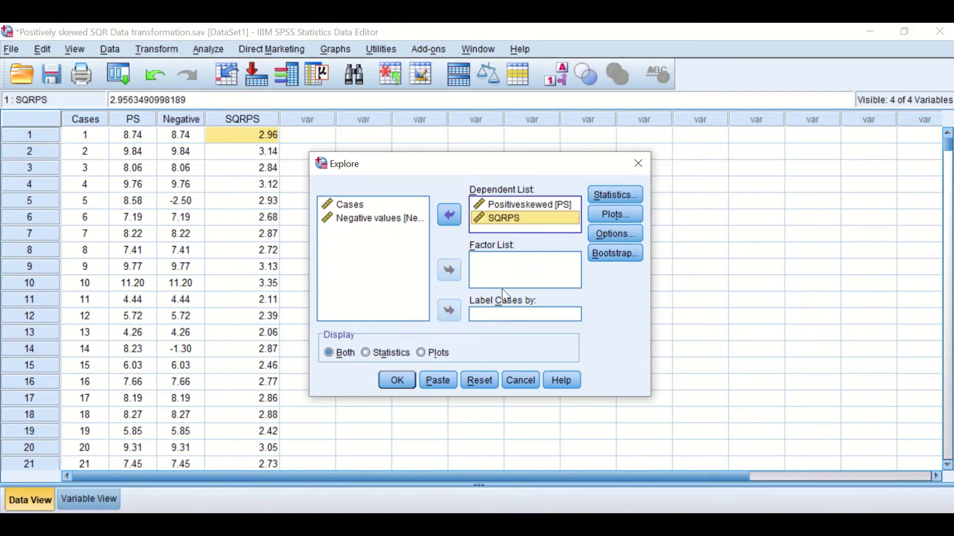
left_click(397, 380)
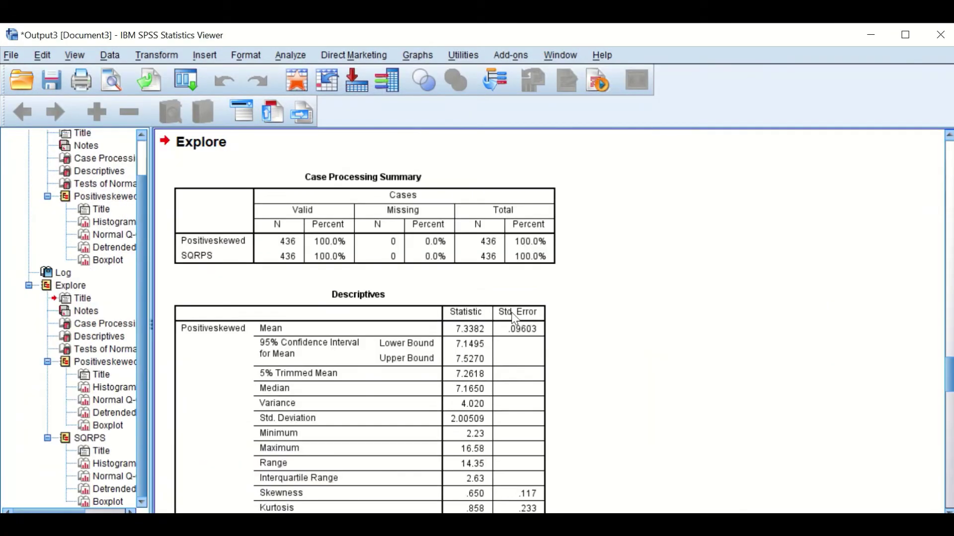
Step: Compare the skewness, kurtosis and Tests of Normality results of Positiveskewed and SQRPS in the Explore output
scroll(515, 318, "down", 8)
scroll(515, 317, "up", 5)
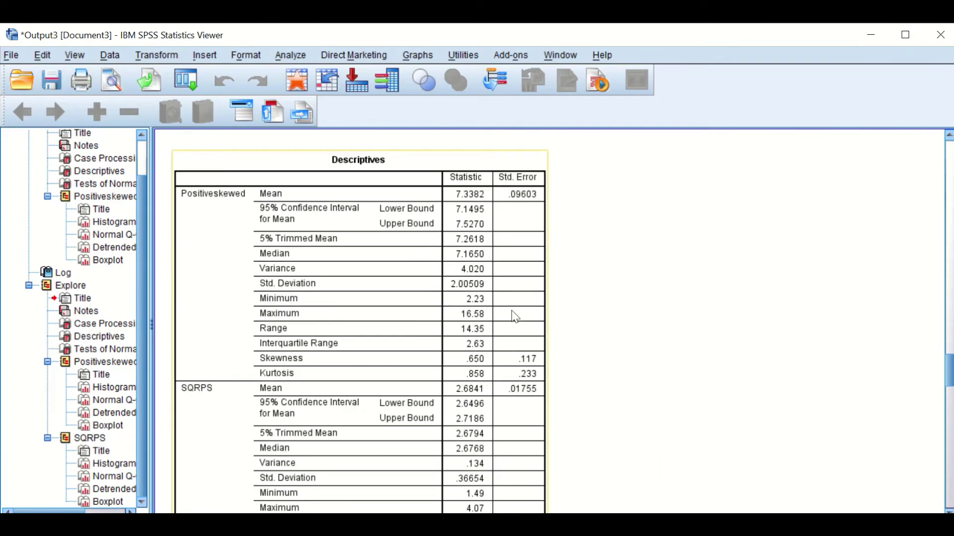
scroll(515, 317, "up", 2)
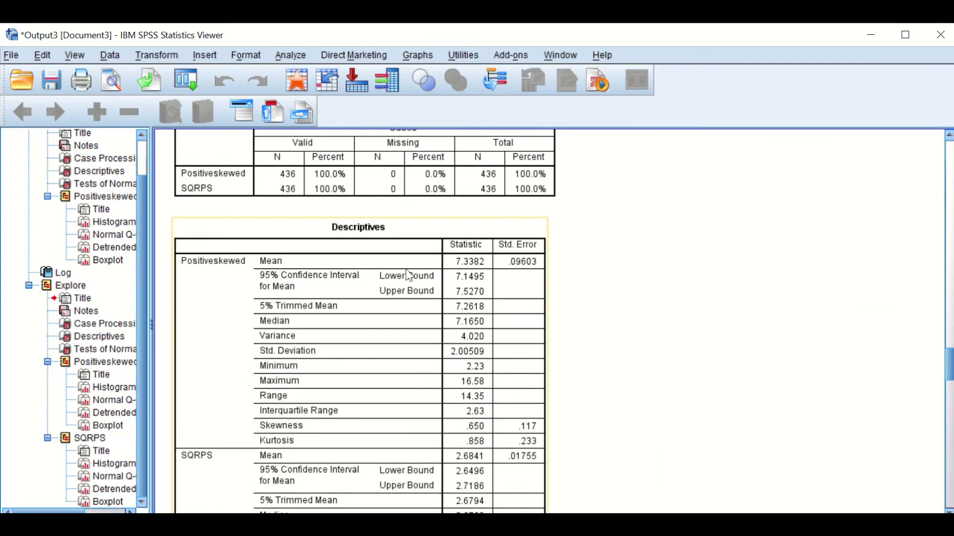
scroll(408, 275, "down", 2)
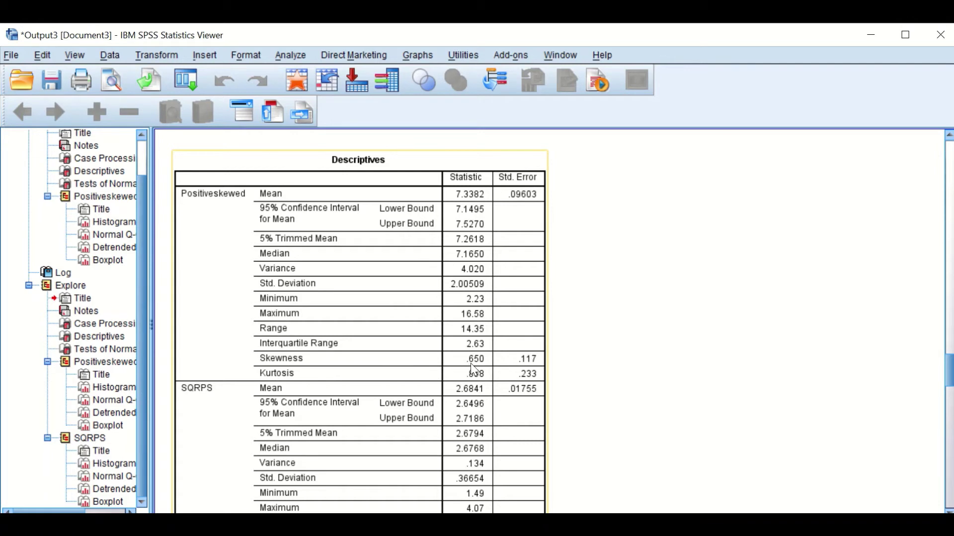
scroll(497, 364, "down", 2)
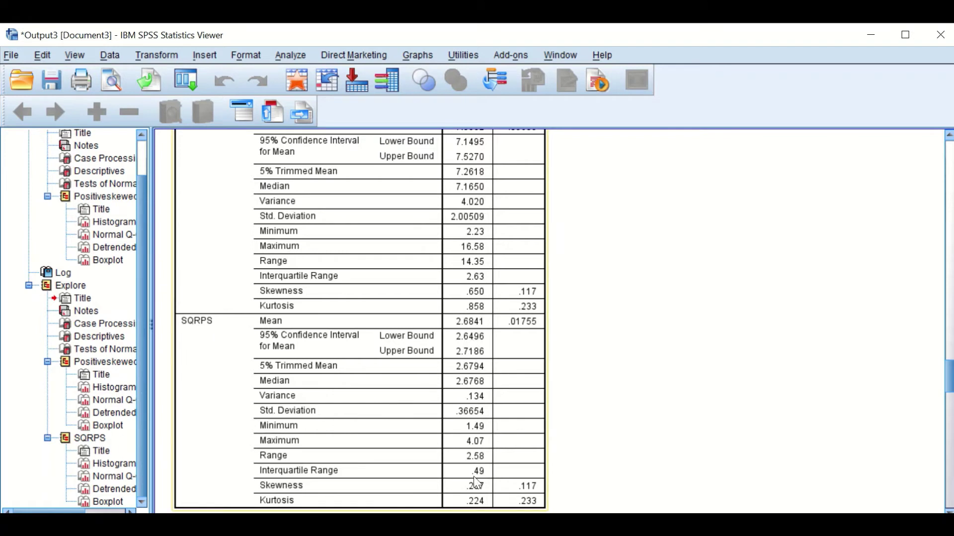
scroll(477, 426, "down", 2)
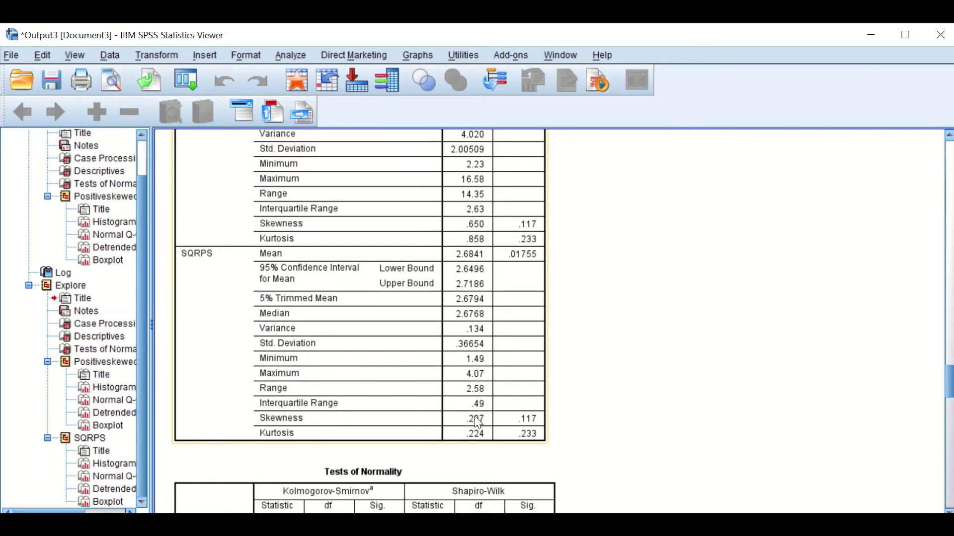
scroll(479, 422, "down", 4)
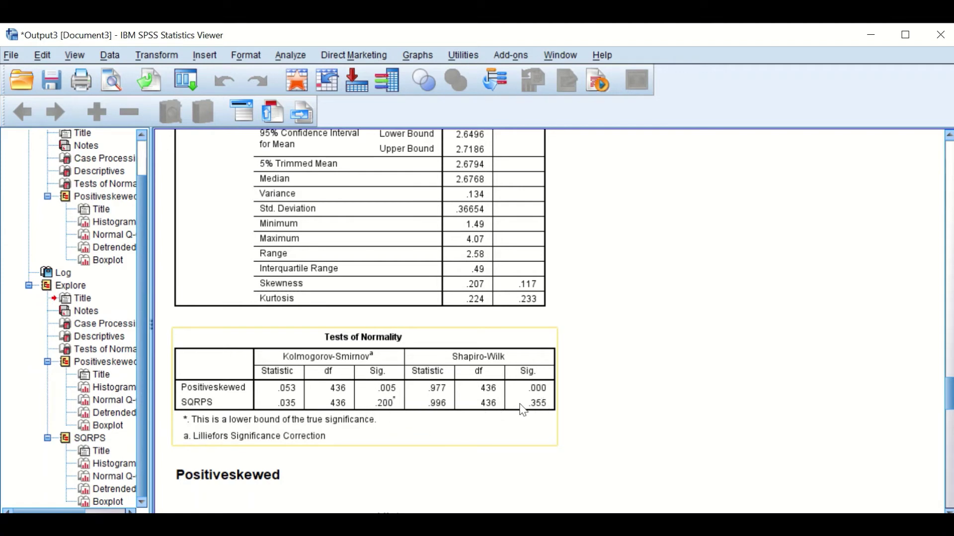
Step: Examine the histograms and normal Q-Q plots of Positiveskewed, and compare them with the SQRPS histogram
scroll(522, 409, "down", 5)
scroll(524, 411, "down", 3)
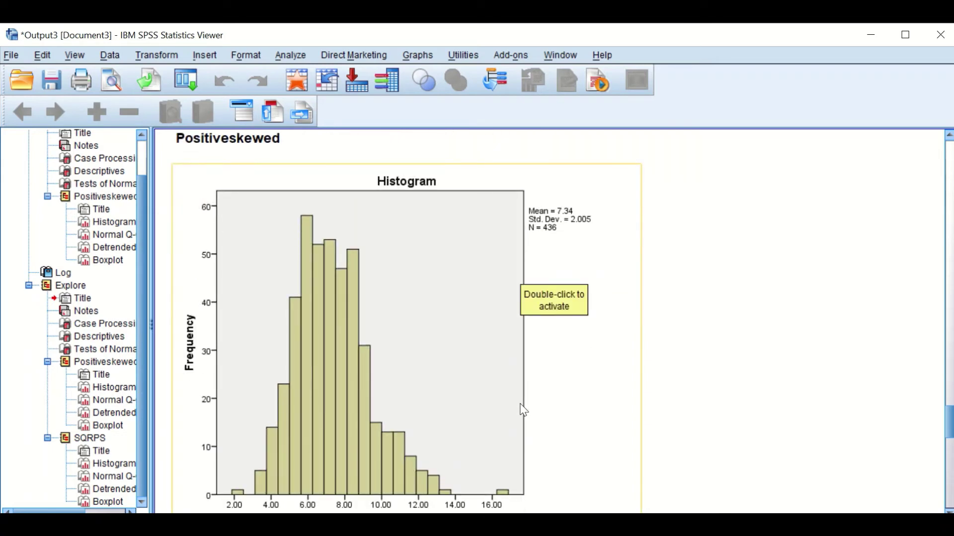
scroll(523, 410, "down", 3)
scroll(525, 410, "down", 3)
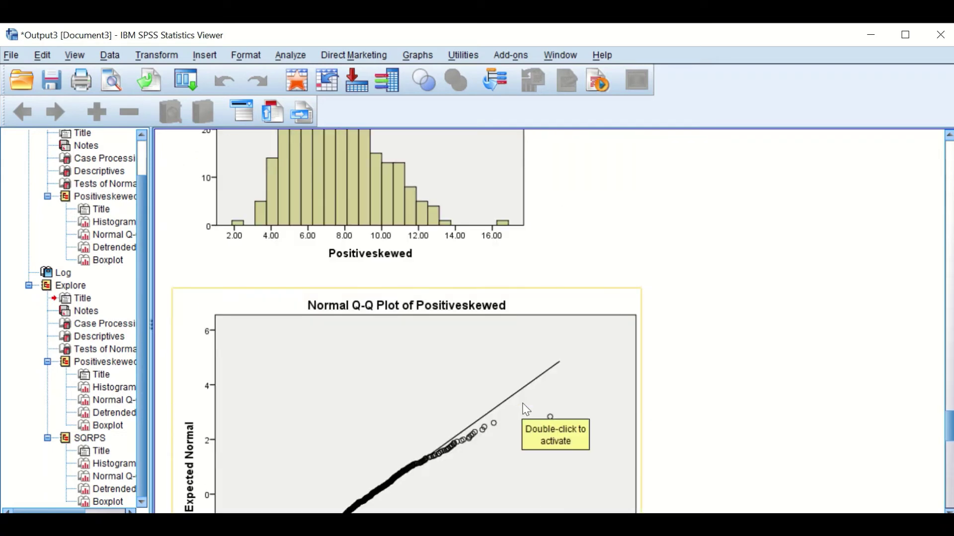
scroll(526, 410, "up", 3)
scroll(526, 410, "down", 3)
scroll(528, 410, "down", 12)
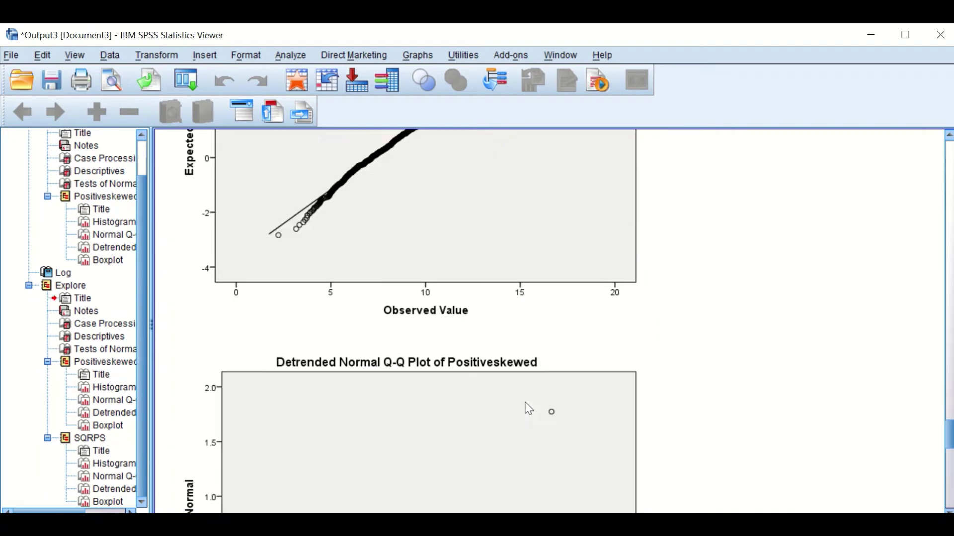
scroll(530, 407, "down", 12)
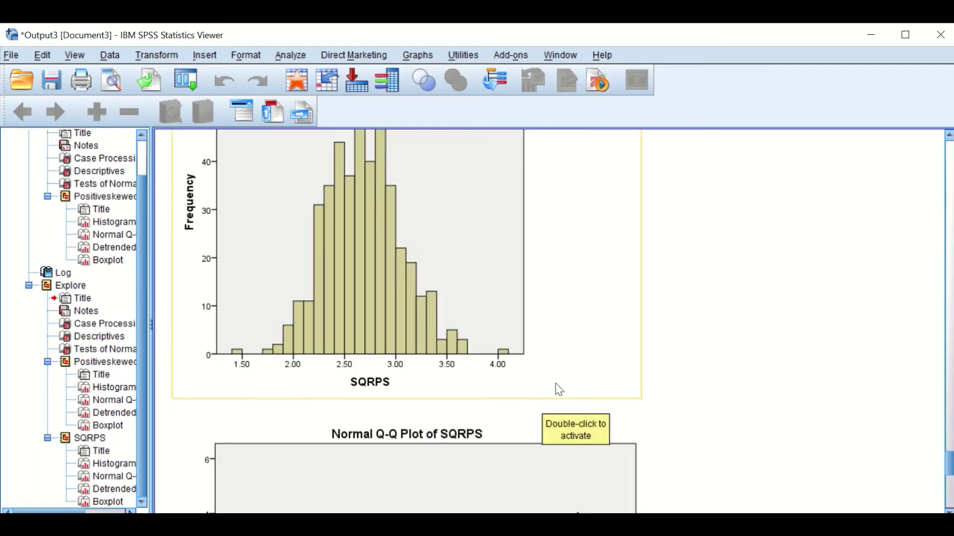
scroll(558, 387, "up", 1)
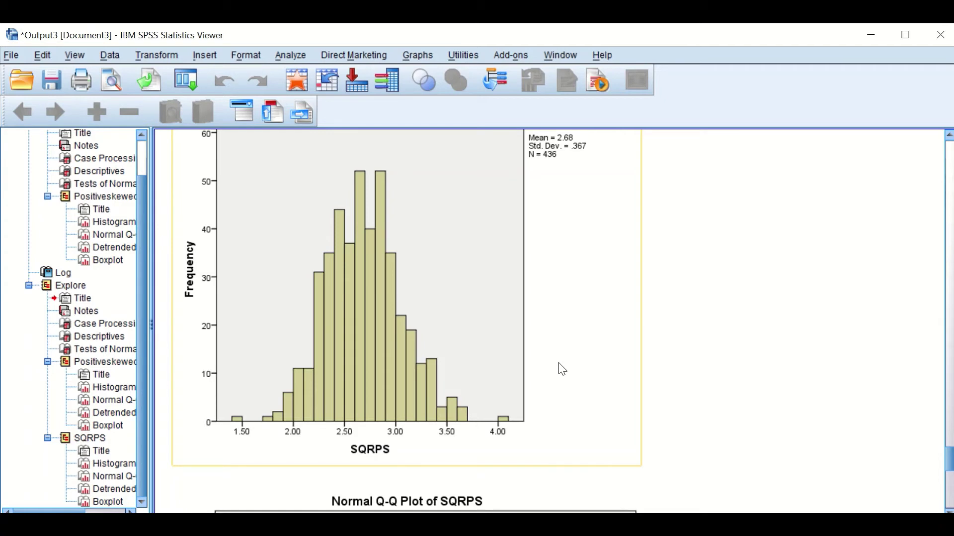
Step: Close the output viewer without saving its contents and return to the data set
left_click(761, 292)
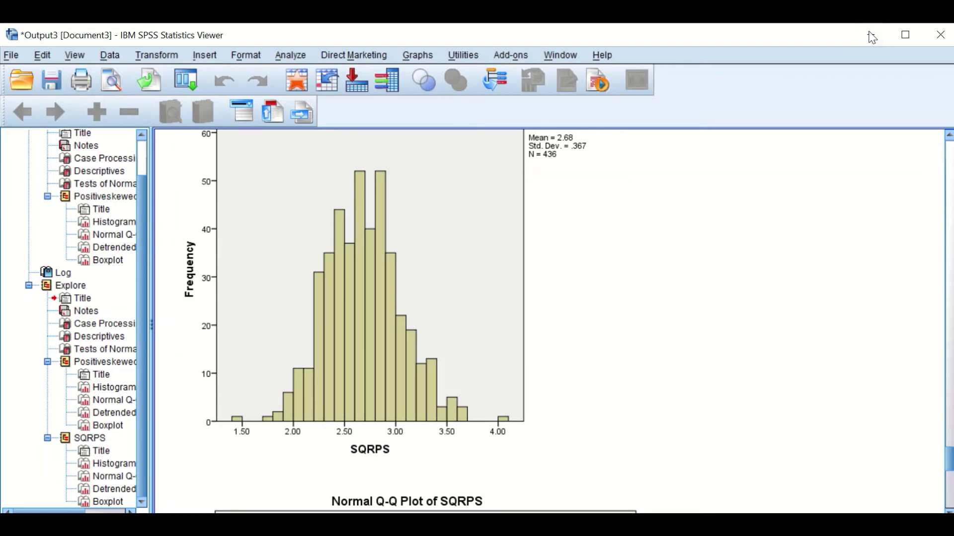
left_click(940, 34)
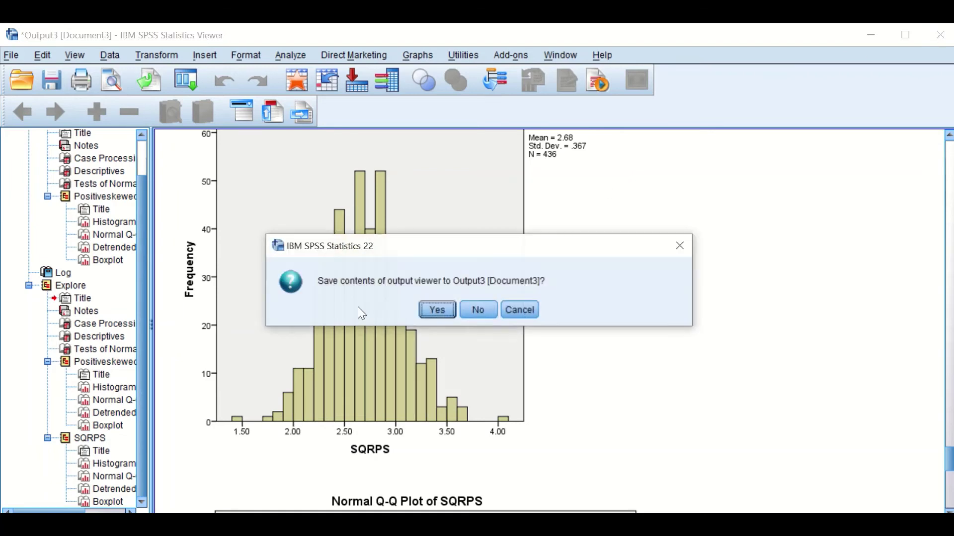
left_click(479, 311)
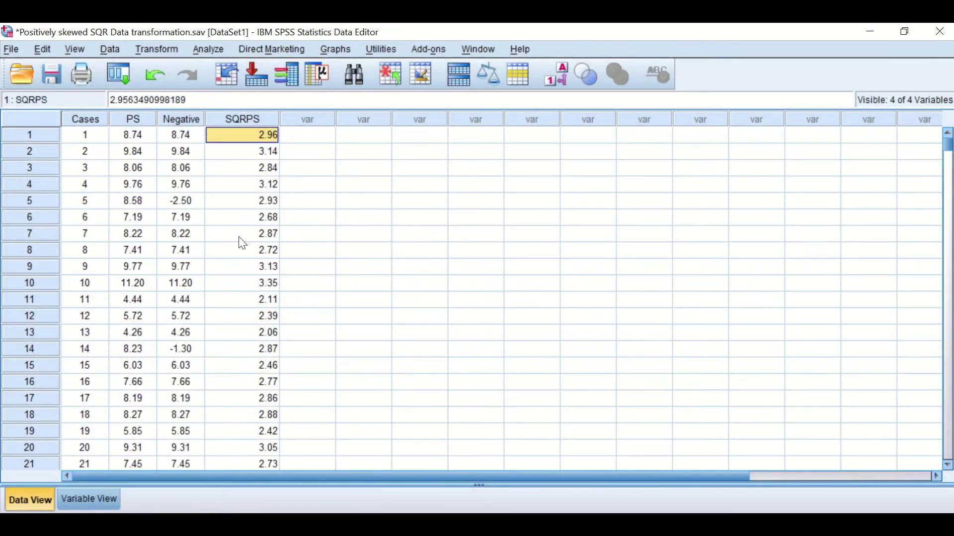
Step: Inspect the values of the Negative variable in cases 5 and 14
left_click(311, 156)
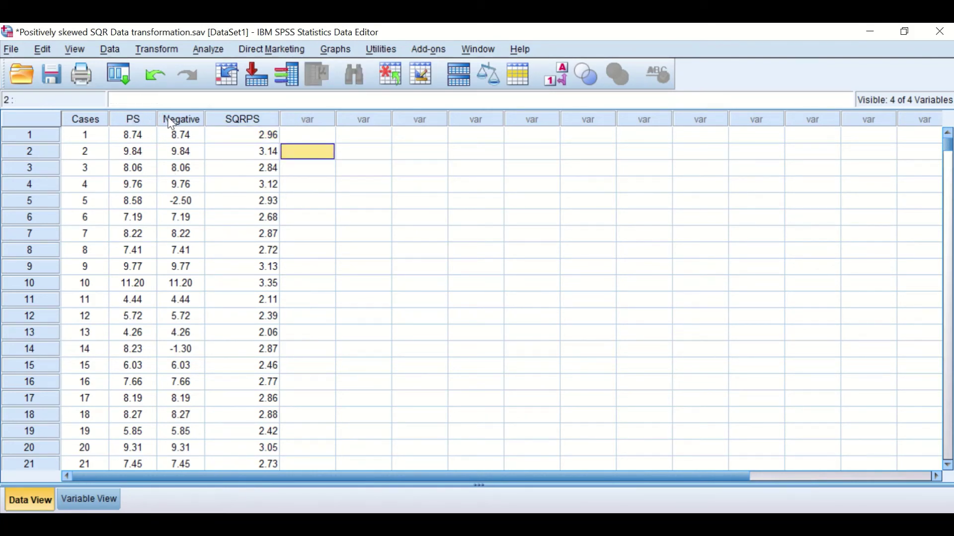
left_click(188, 203)
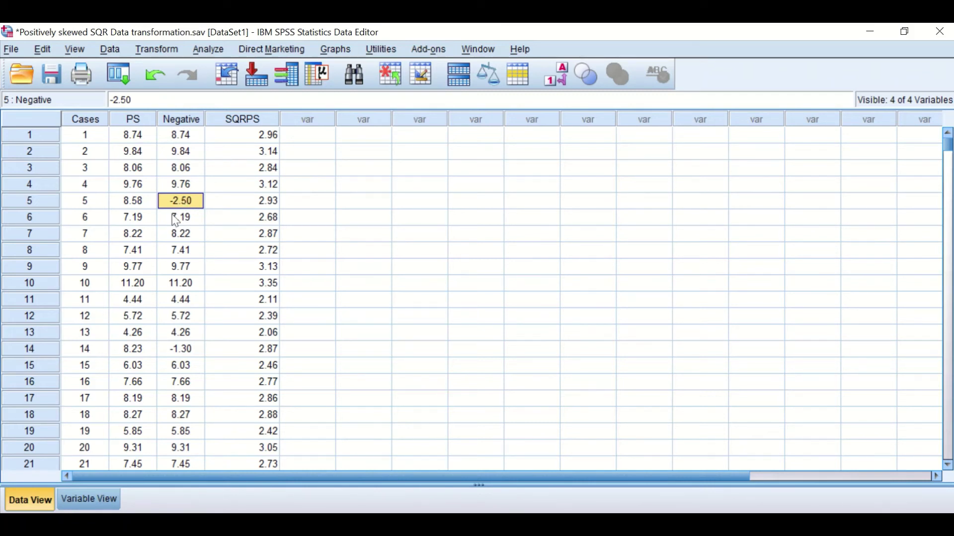
left_click(180, 350)
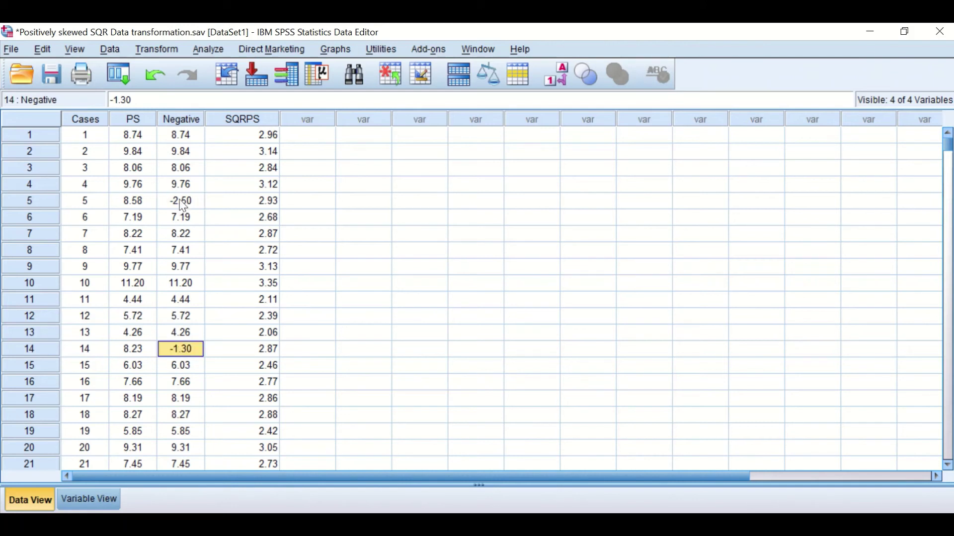
left_click(182, 204)
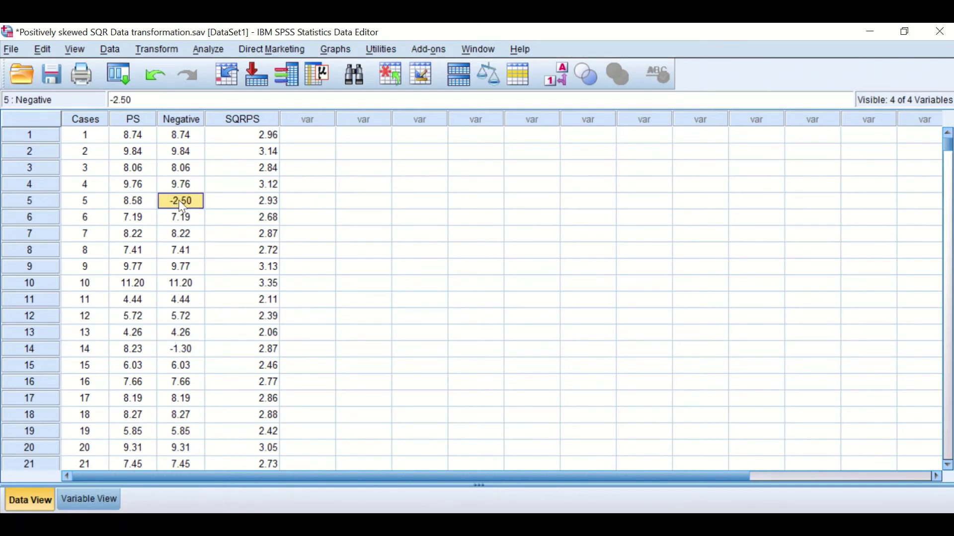
left_click(185, 352)
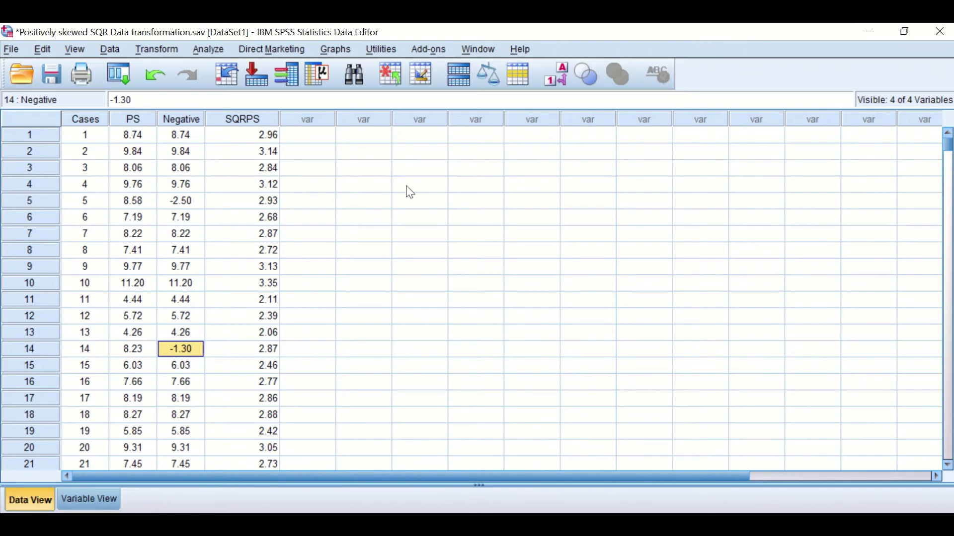
Step: Start a new Compute Variable definition with the old settings cleared and name the target variable SQRTNegative
left_click(362, 171)
left_click(157, 50)
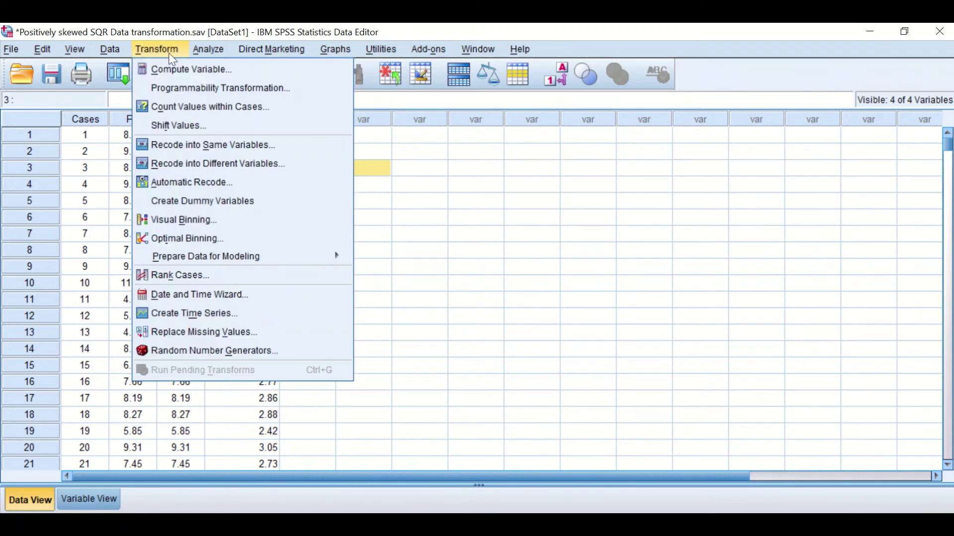
left_click(189, 71)
left_click(557, 468)
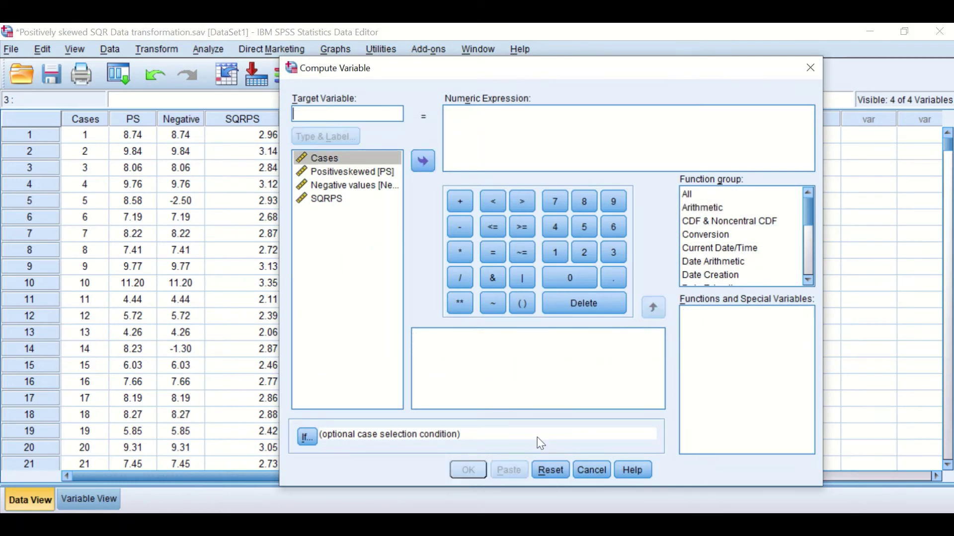
left_click_drag(348, 84, 484, 84)
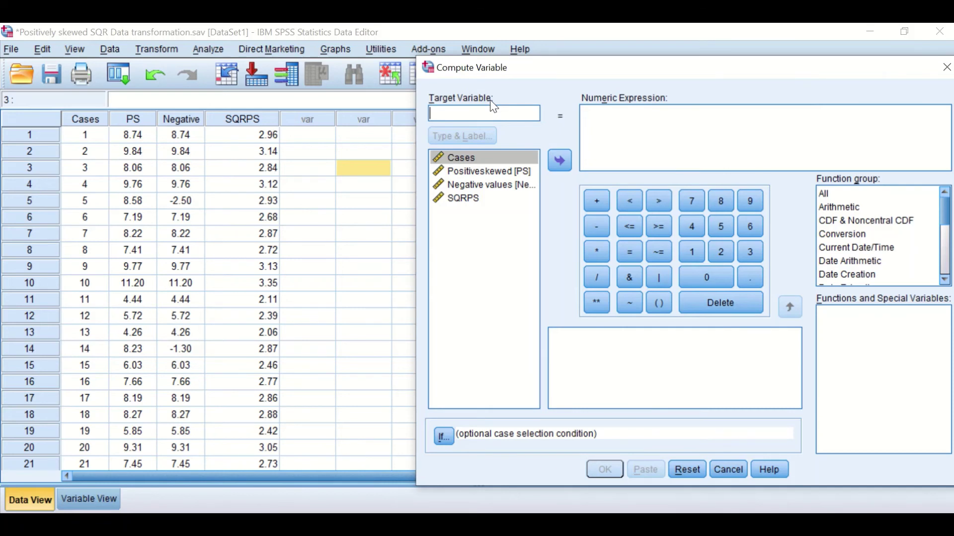
type("SQR")
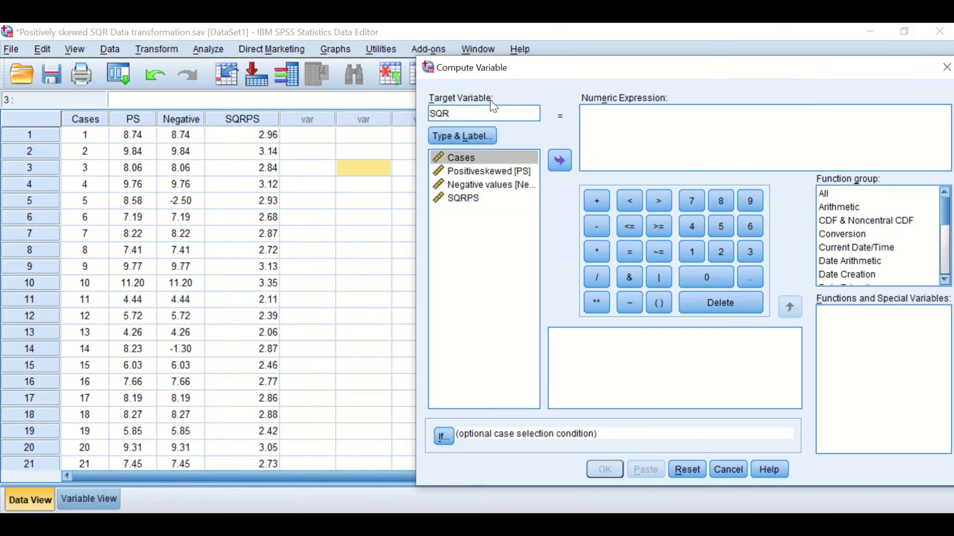
type("TNegative")
Step: Insert the Sqrt function from the Arithmetic group into the numeric expression for SQRTNegative
left_click_drag(836, 70, 709, 63)
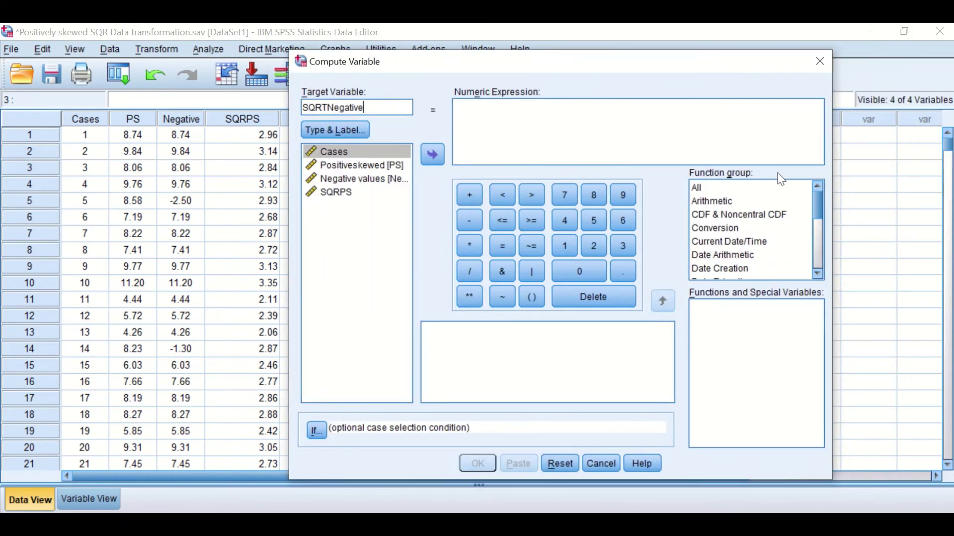
left_click(746, 202)
scroll(723, 392, "down", 2)
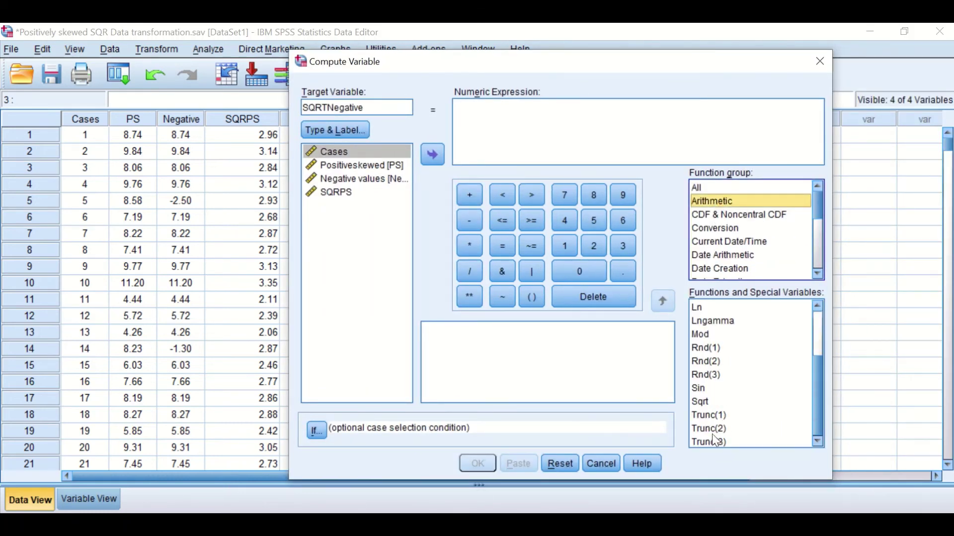
left_click_drag(698, 402, 496, 124)
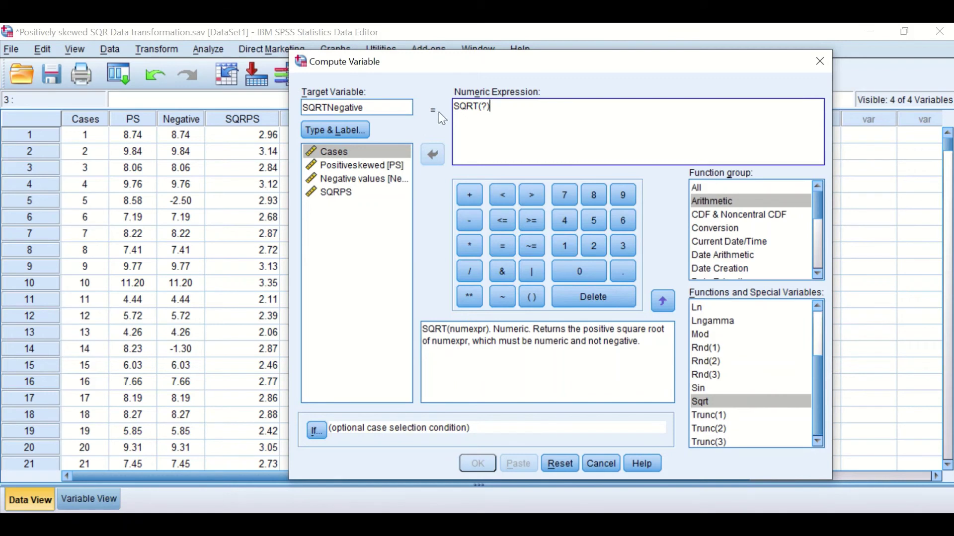
Step: Replace the placeholder inside the SQRT function with the Negative variable
double_click(486, 107)
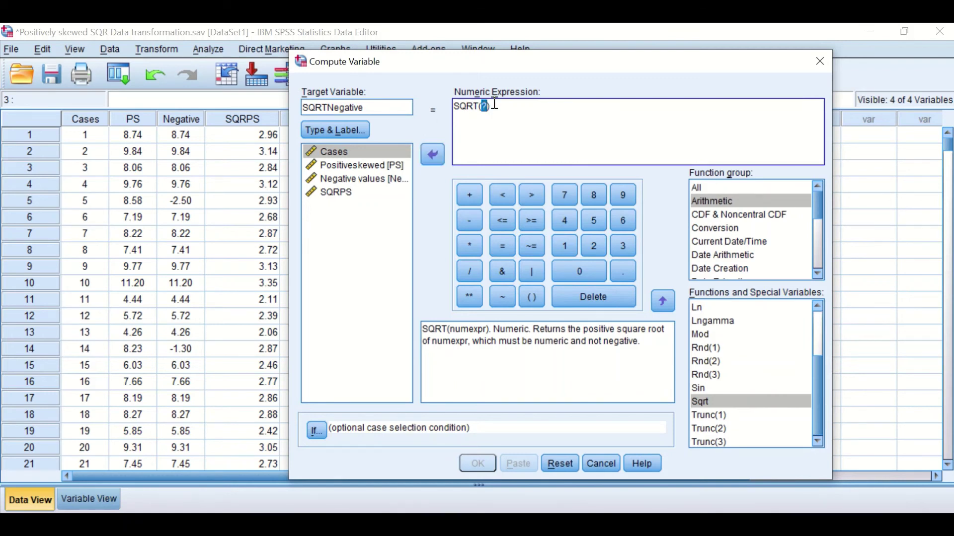
key("Delete")
left_click(343, 180)
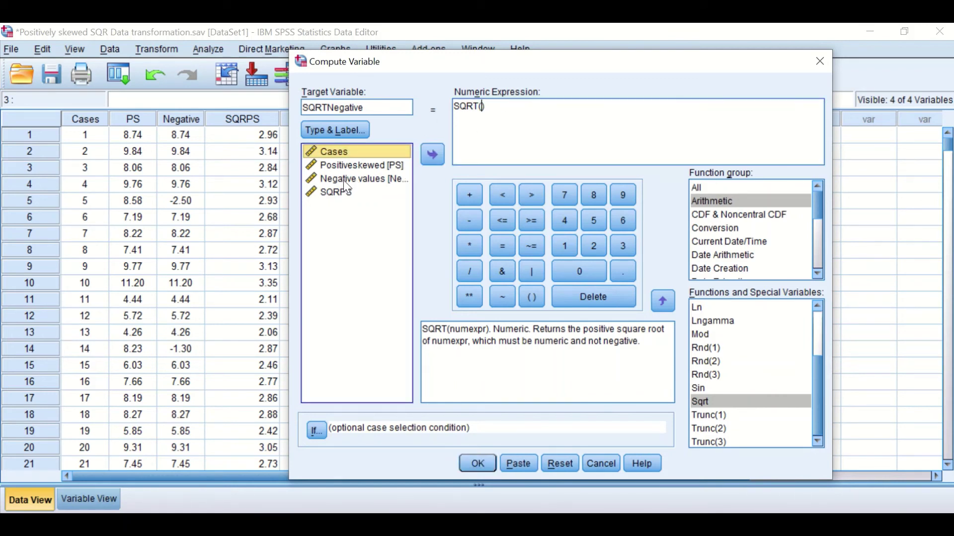
left_click(432, 156)
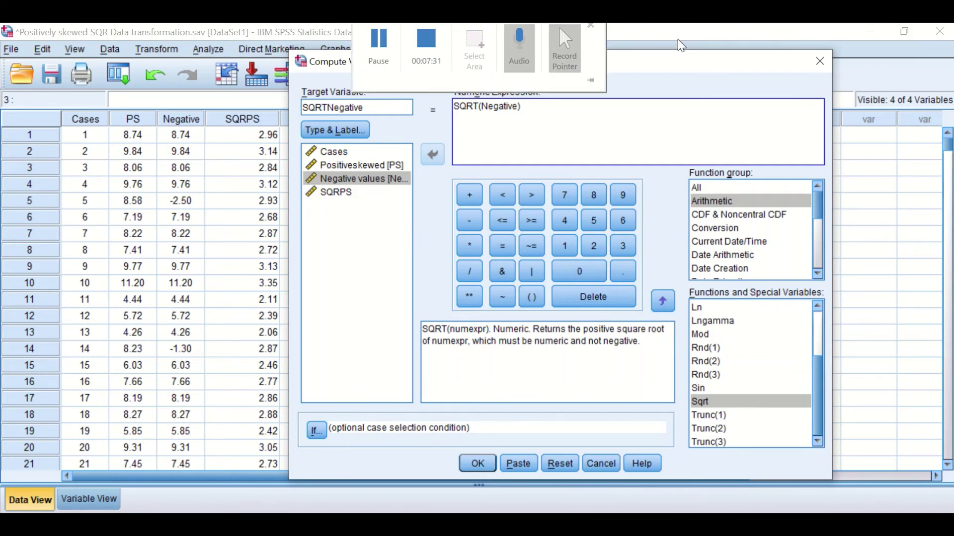
Step: Extend the expression to SQRT(Negative + 4), compute the SQRTNegative variable and return to the data set
left_click_drag(659, 68, 774, 61)
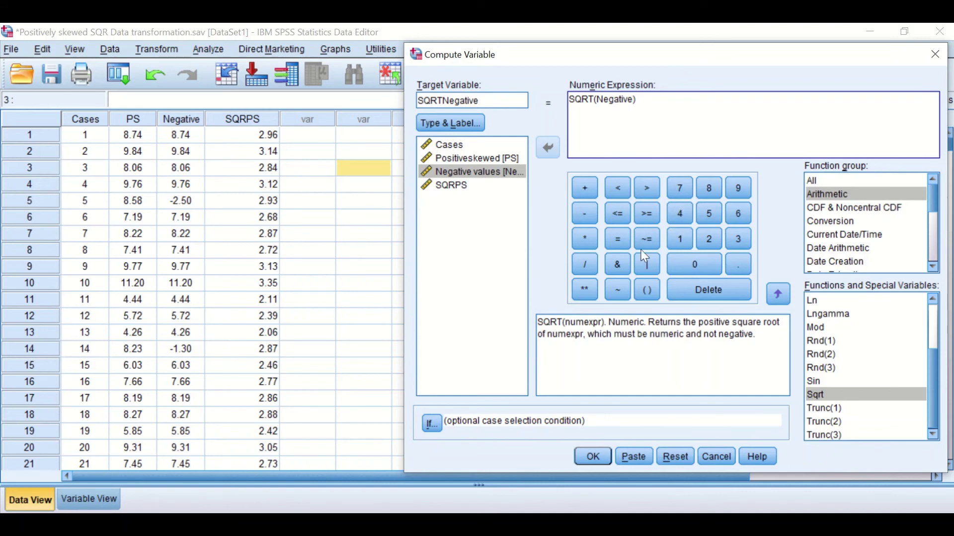
left_click(583, 191)
left_click(589, 455)
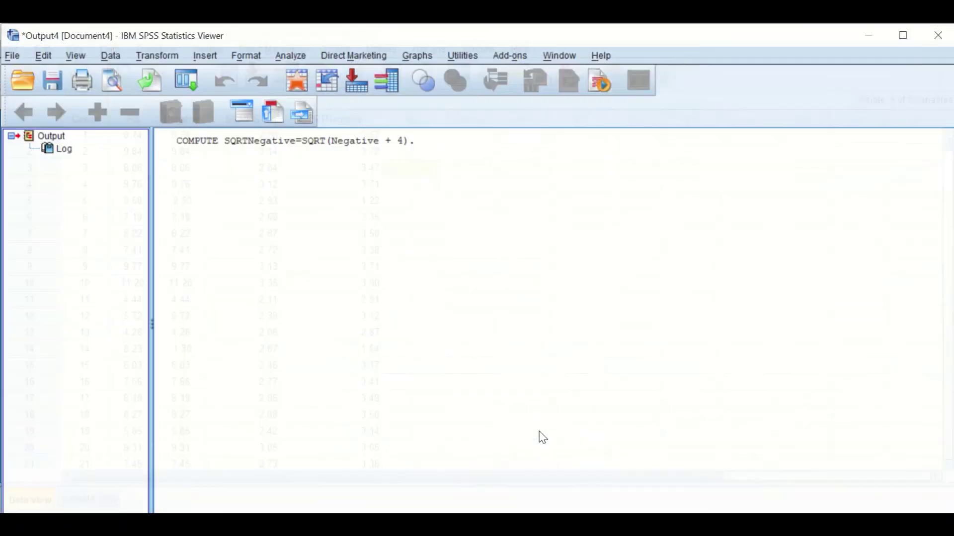
left_click(865, 33)
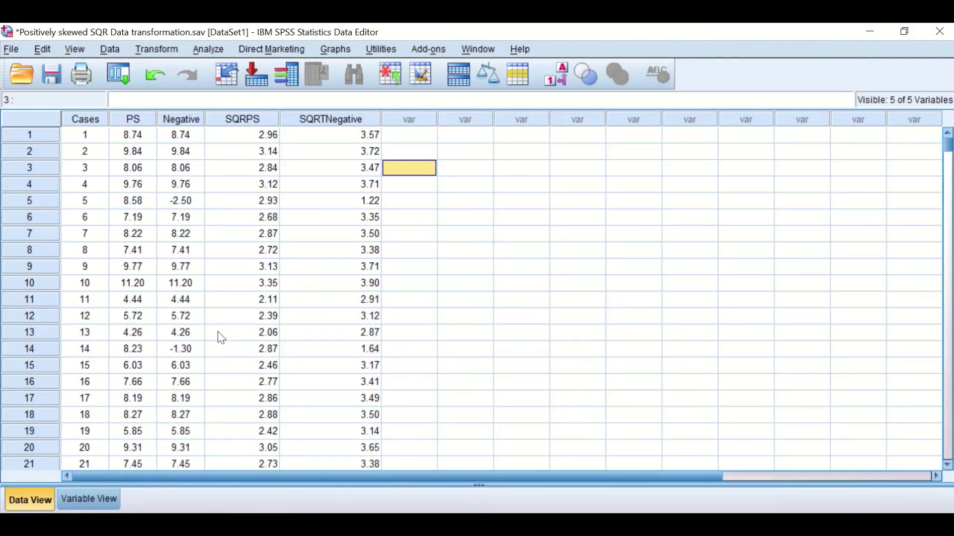